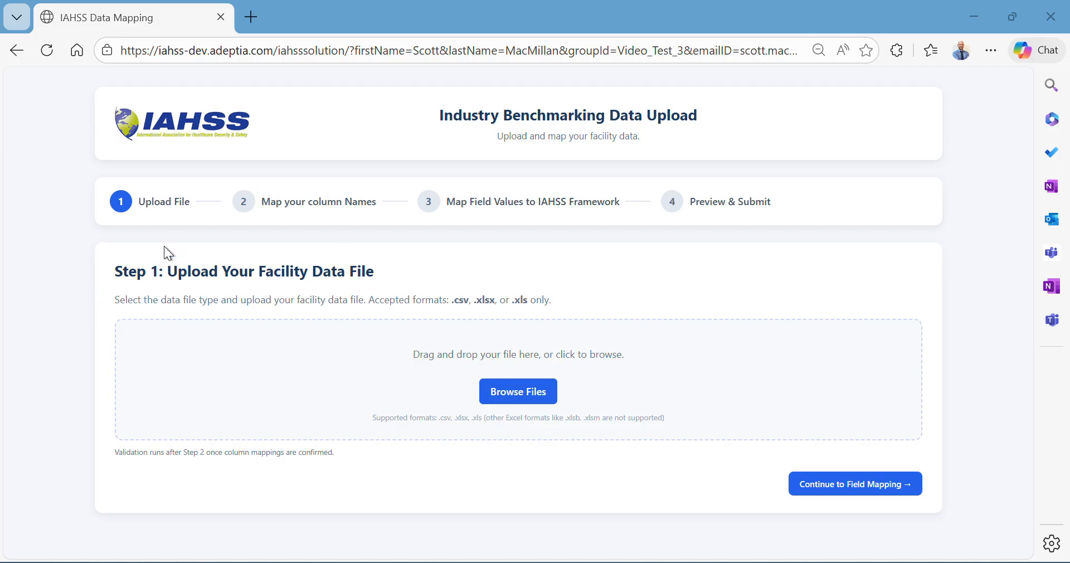
left_click_drag(266, 271, 338, 272)
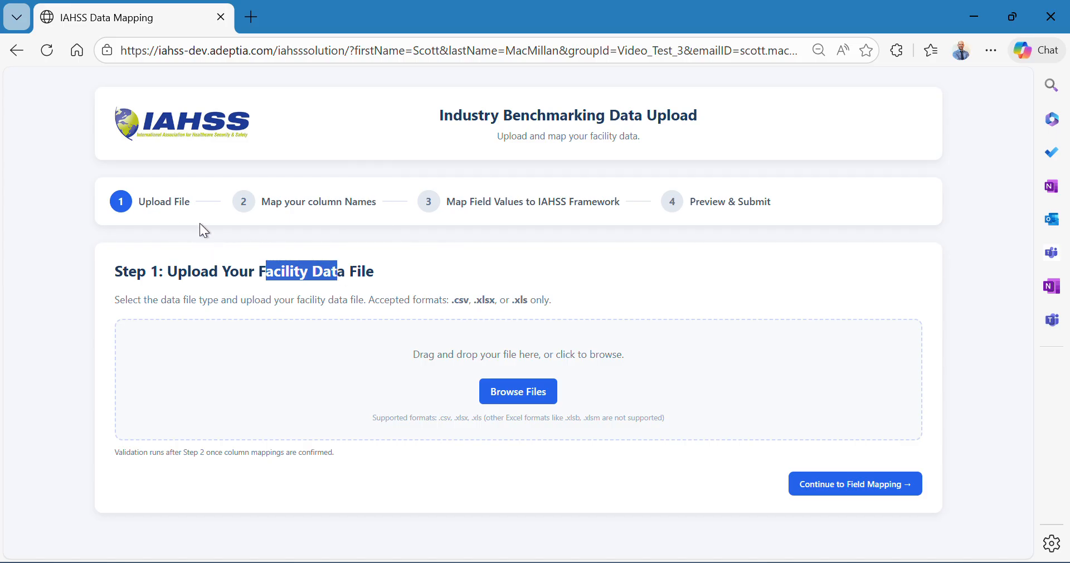
left_click(503, 230)
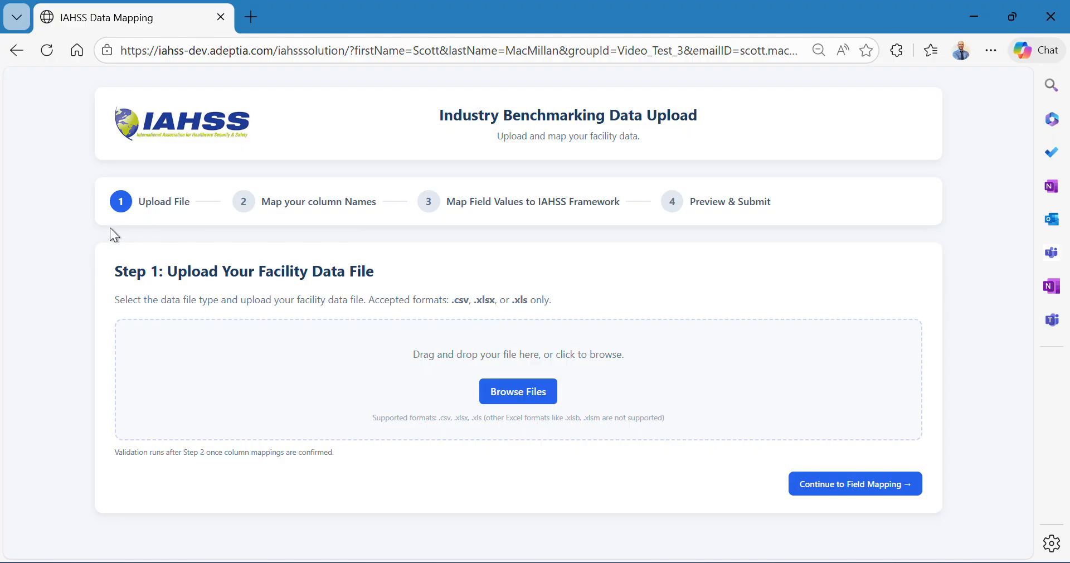
- Upload the facility data workbook "Training Video_Facility Data_TEST 3" from the Training Videos for Adeptia folder
left_click(526, 395)
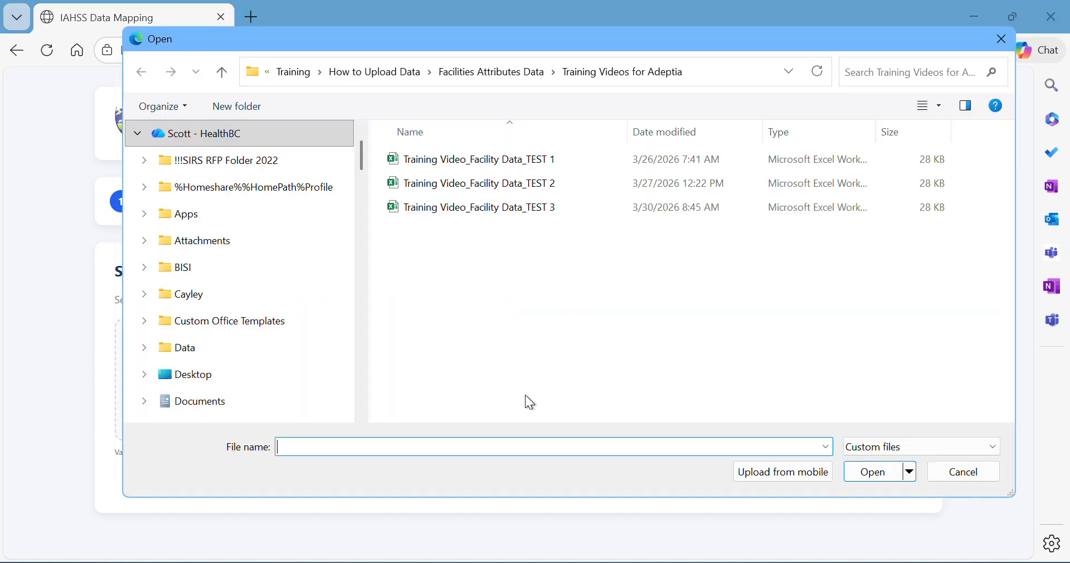
left_click(496, 211)
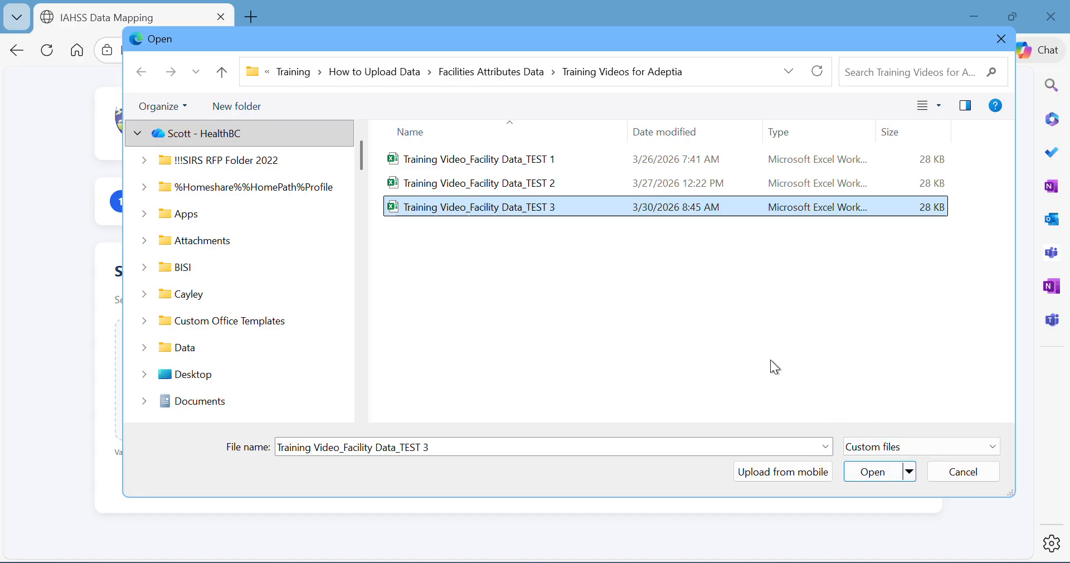
left_click(876, 472)
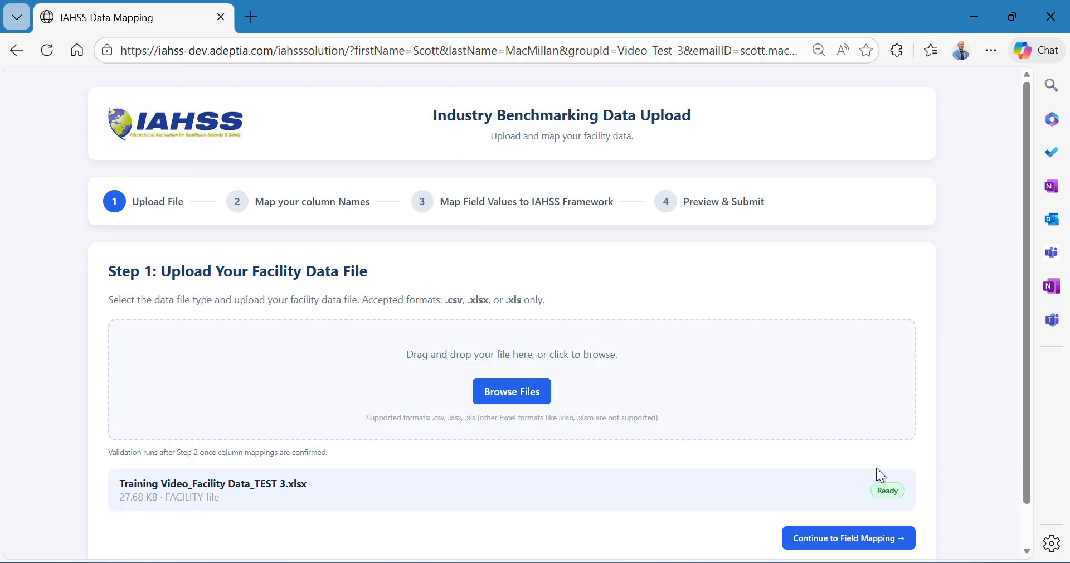
- Choose the Facility Data sheet of the uploaded workbook as the source and continue to field mapping
scroll(55, 333, "down", 3)
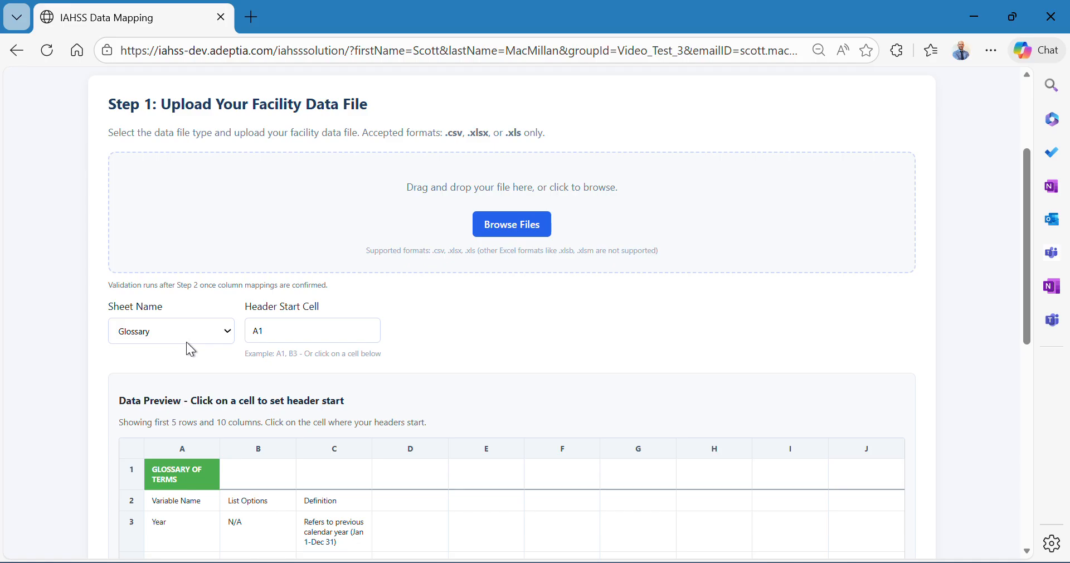
scroll(203, 347, "down", 2)
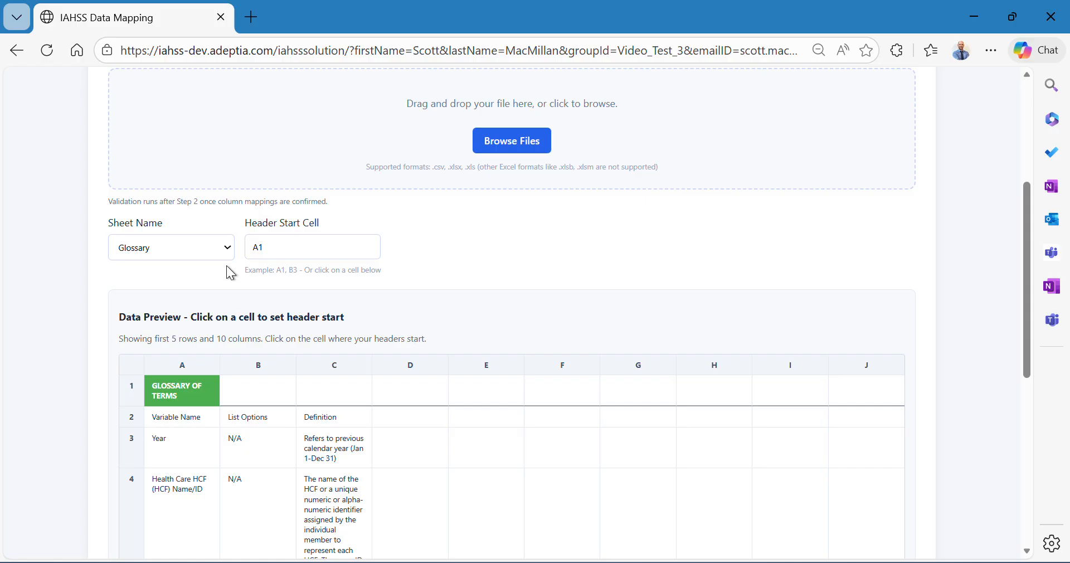
left_click(230, 254)
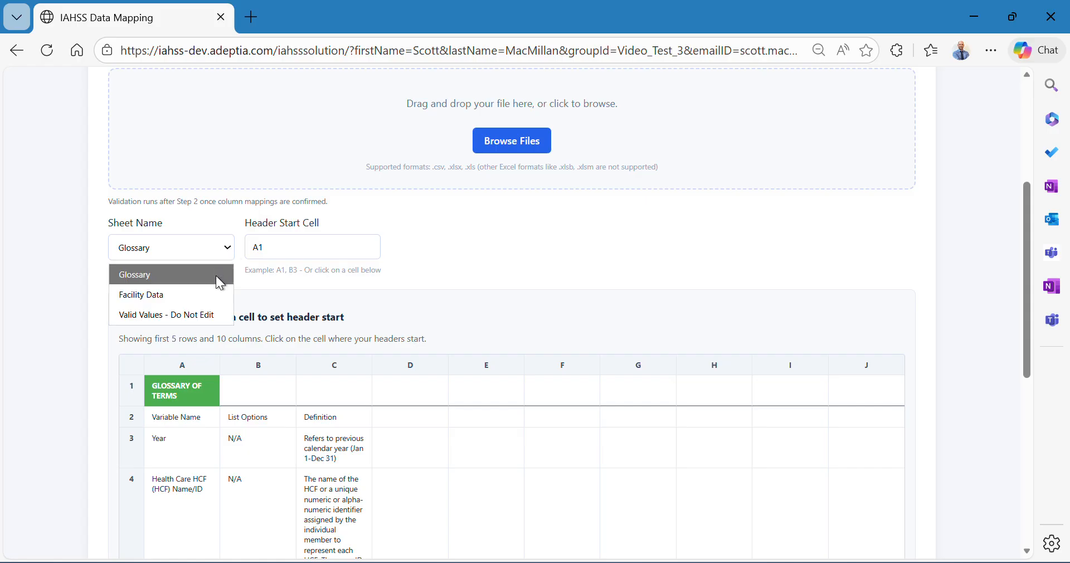
left_click(182, 301)
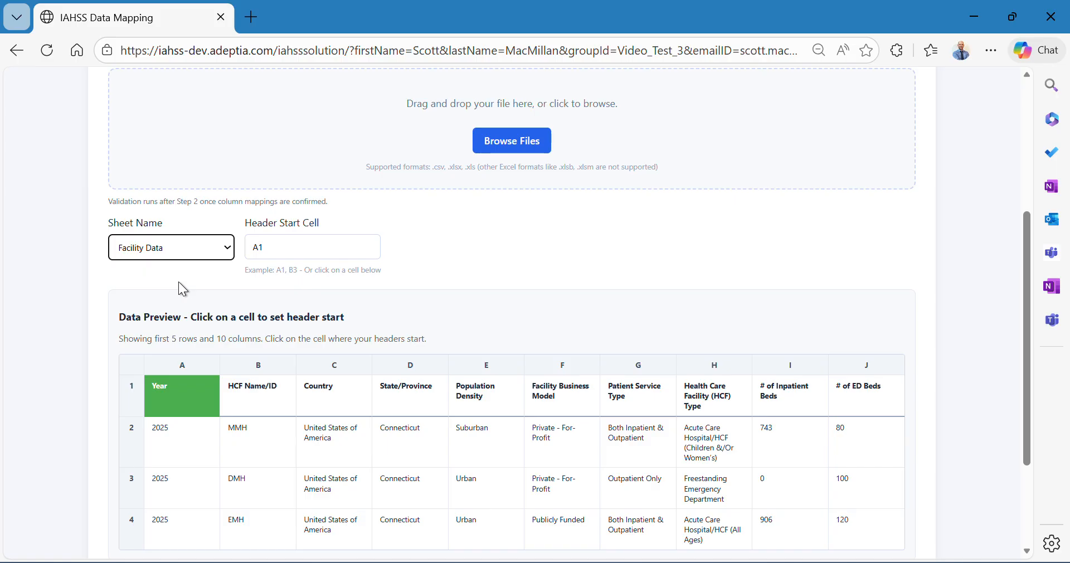
scroll(241, 303, "down", 2)
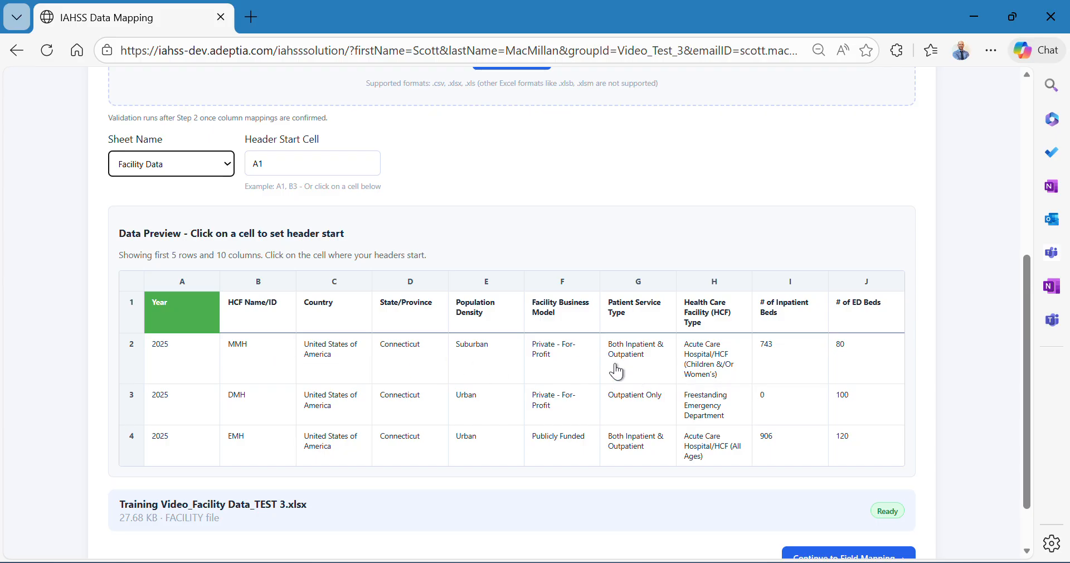
scroll(616, 372, "down", 1)
left_click(841, 499)
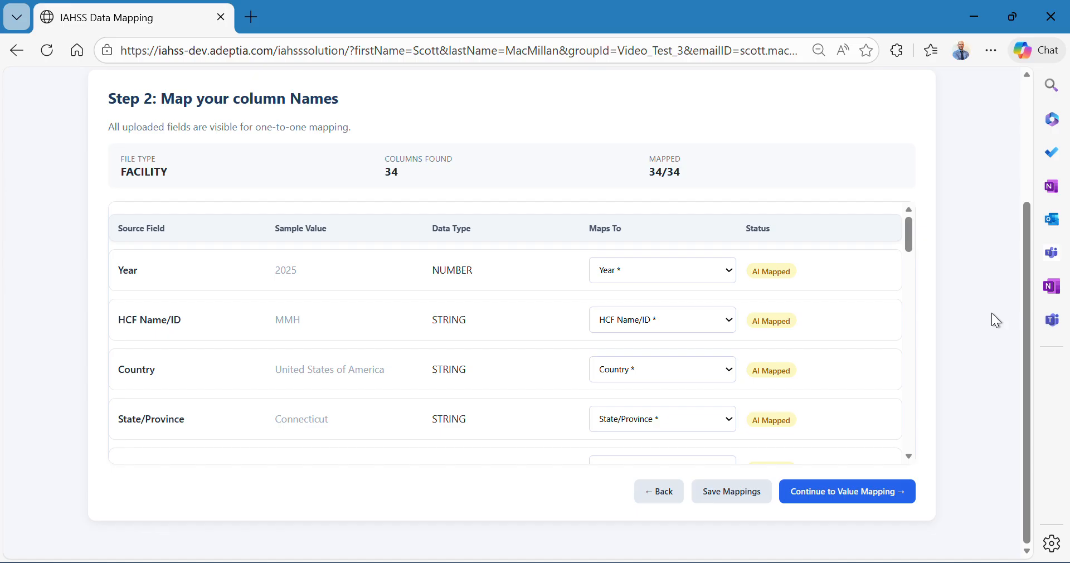
- Review the suggested column-name mappings for all source fields, from Year down to # of CHPAs
scroll(855, 329, "down", 3)
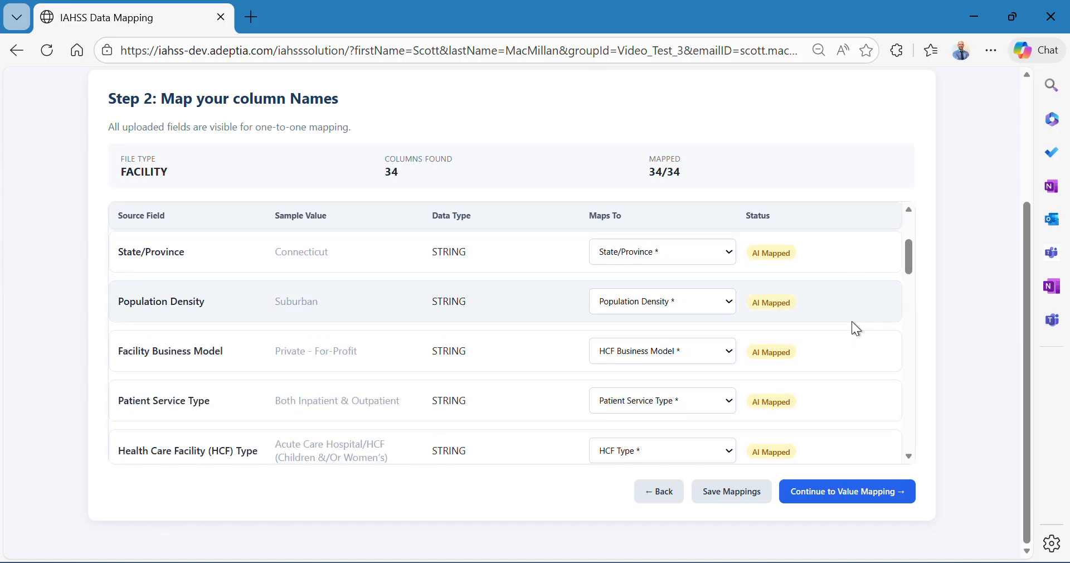
scroll(852, 322, "down", 2)
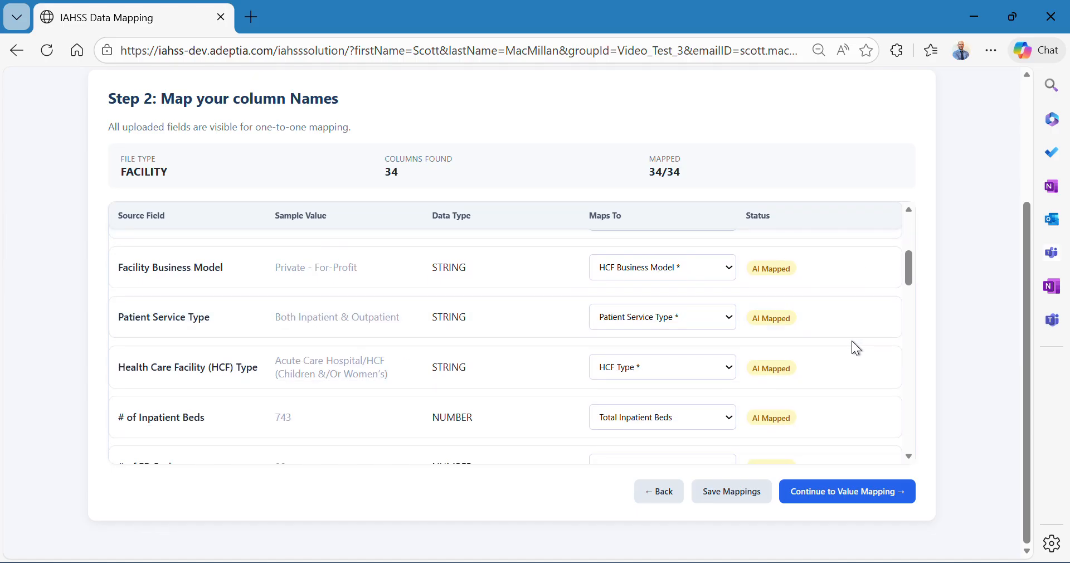
scroll(867, 363, "down", 2)
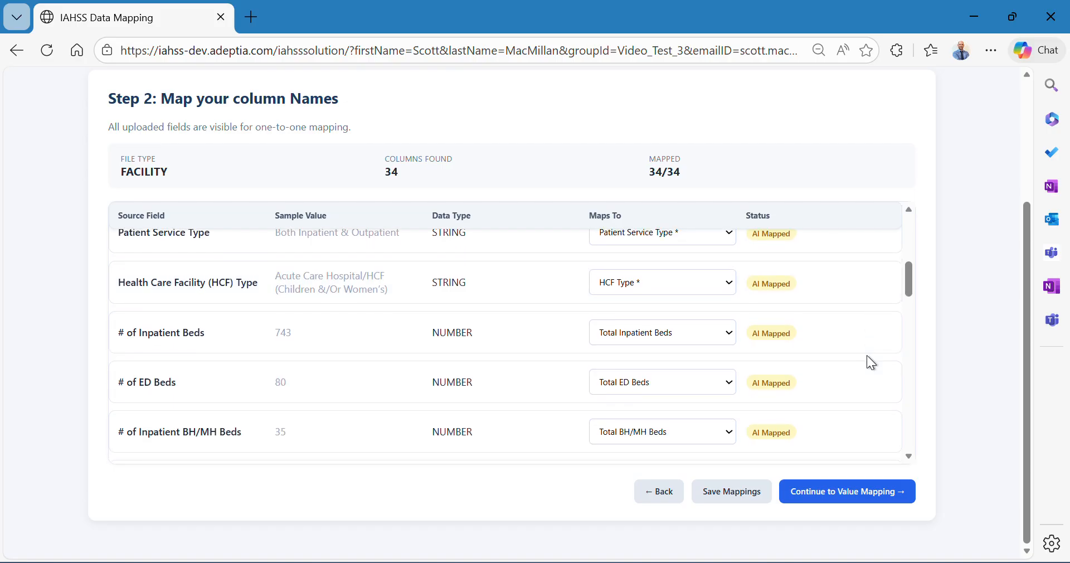
scroll(867, 357, "down", 2)
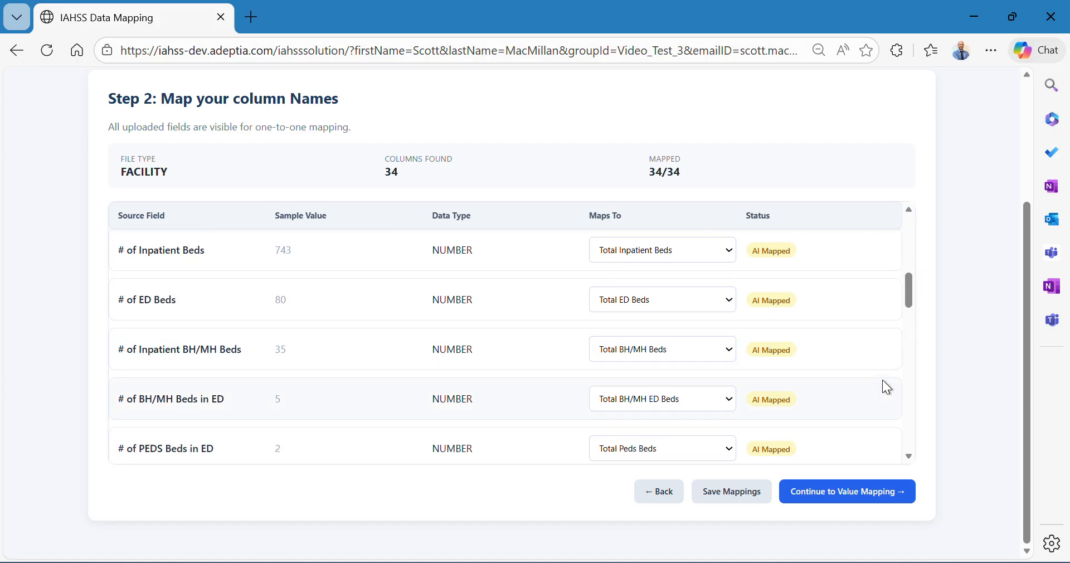
scroll(883, 374, "down", 2)
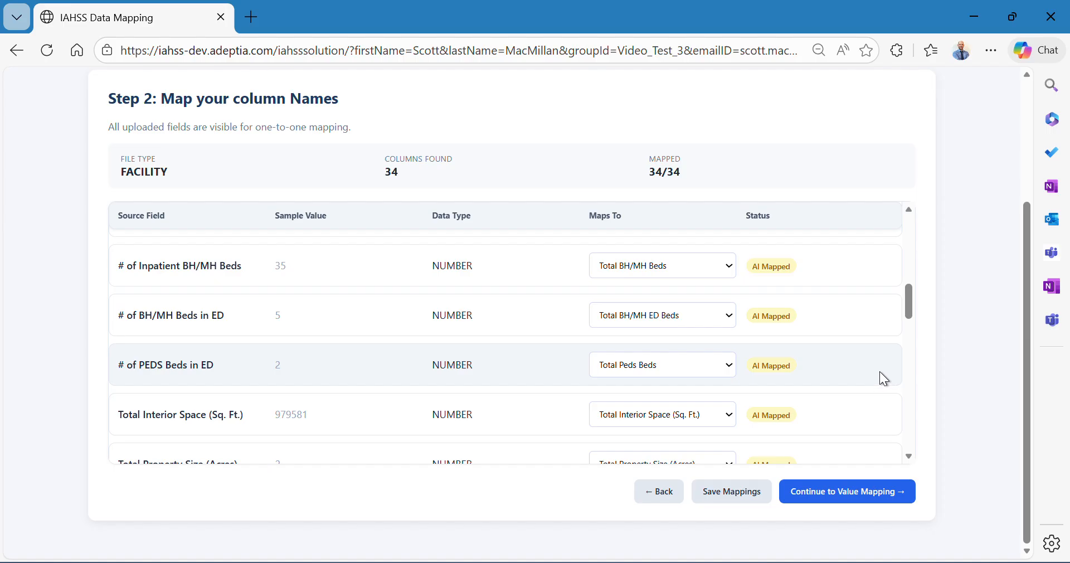
scroll(879, 365, "down", 2)
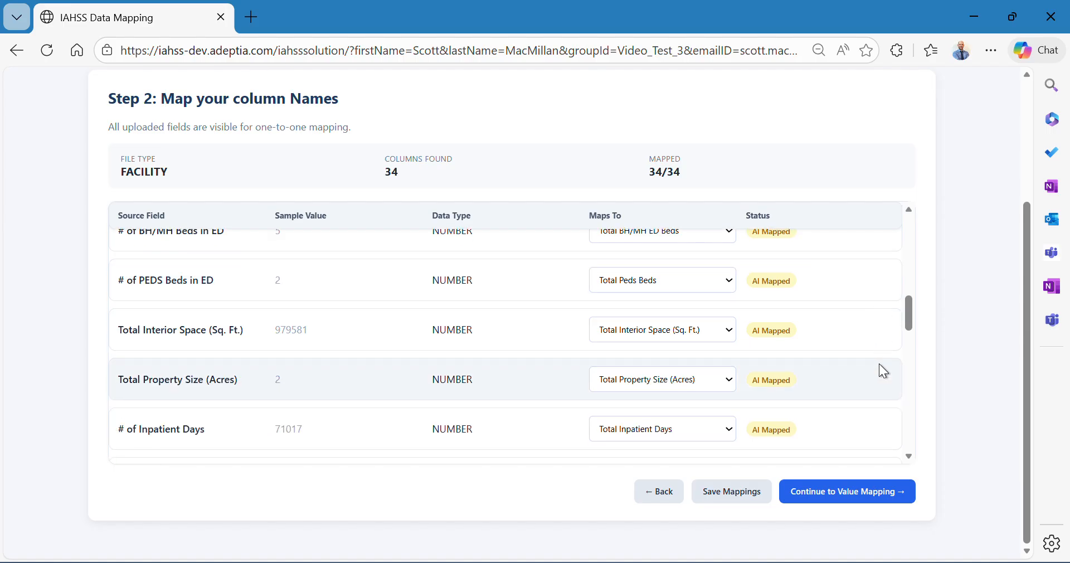
scroll(882, 371, "down", 2)
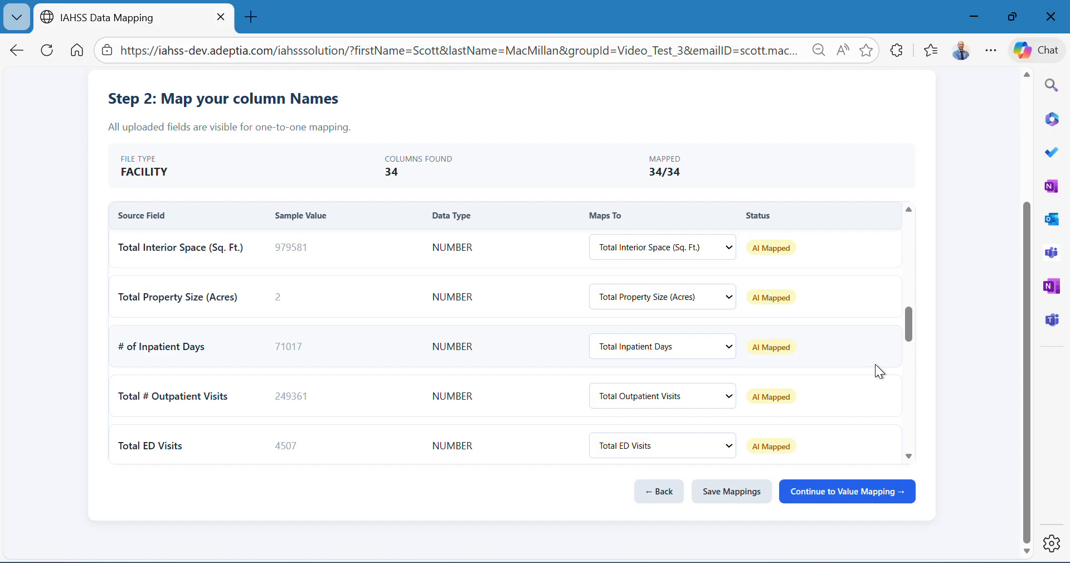
scroll(875, 364, "down", 2)
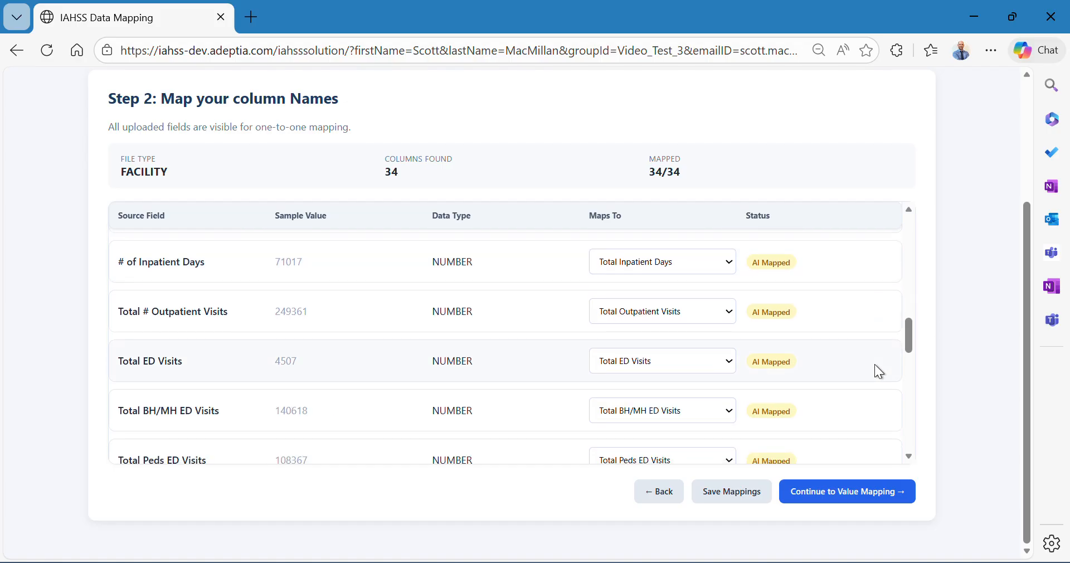
scroll(875, 365, "down", 2)
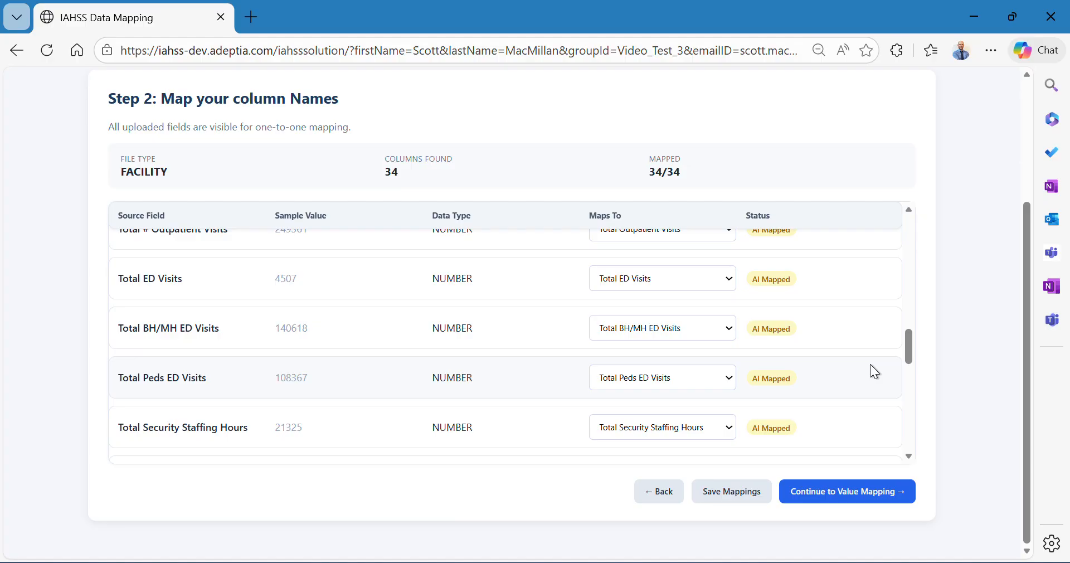
scroll(867, 367, "down", 2)
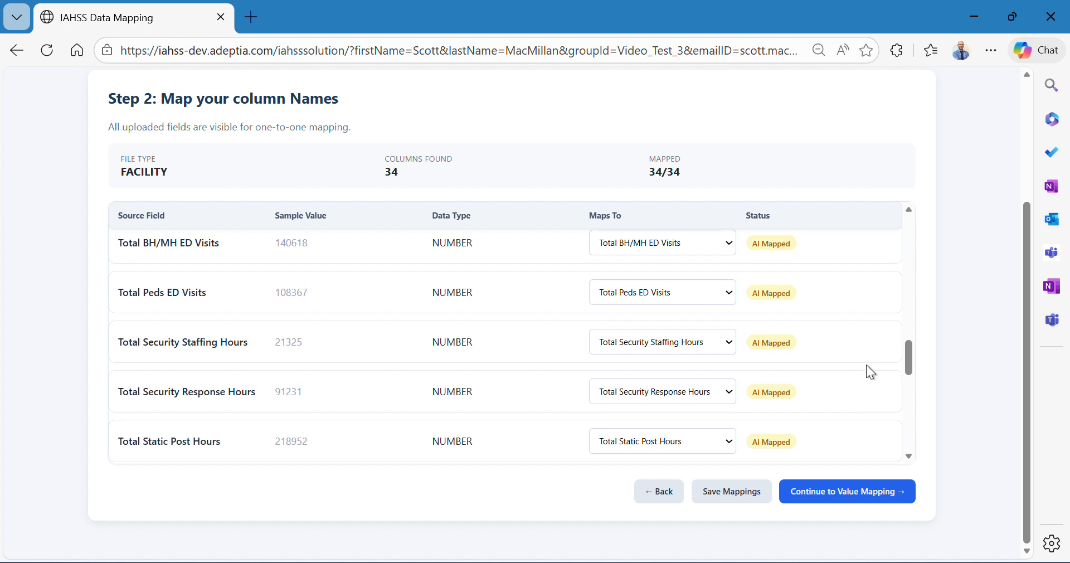
scroll(867, 367, "down", 2)
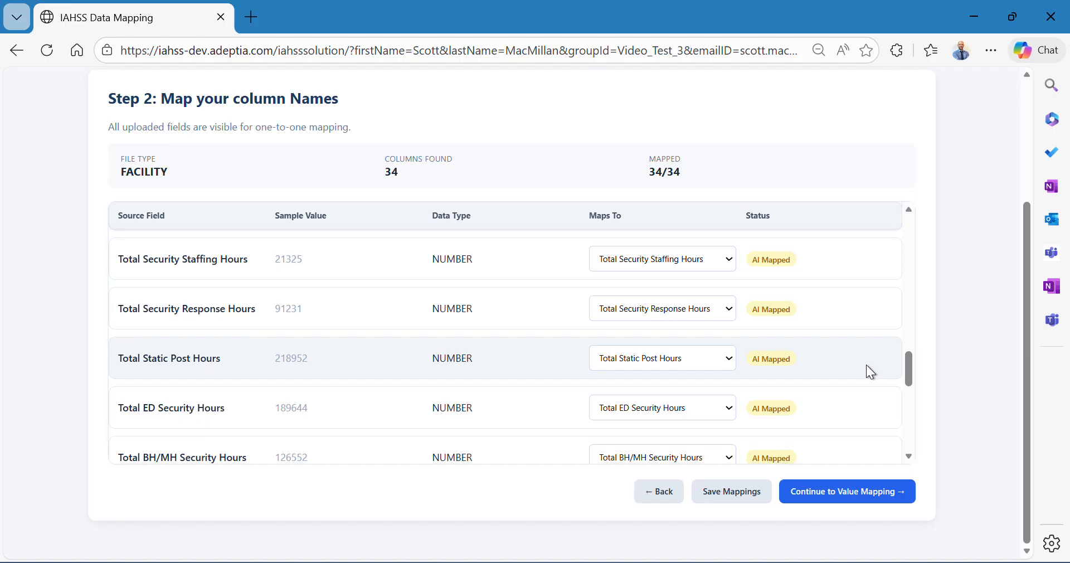
scroll(867, 366, "down", 2)
scroll(871, 372, "down", 2)
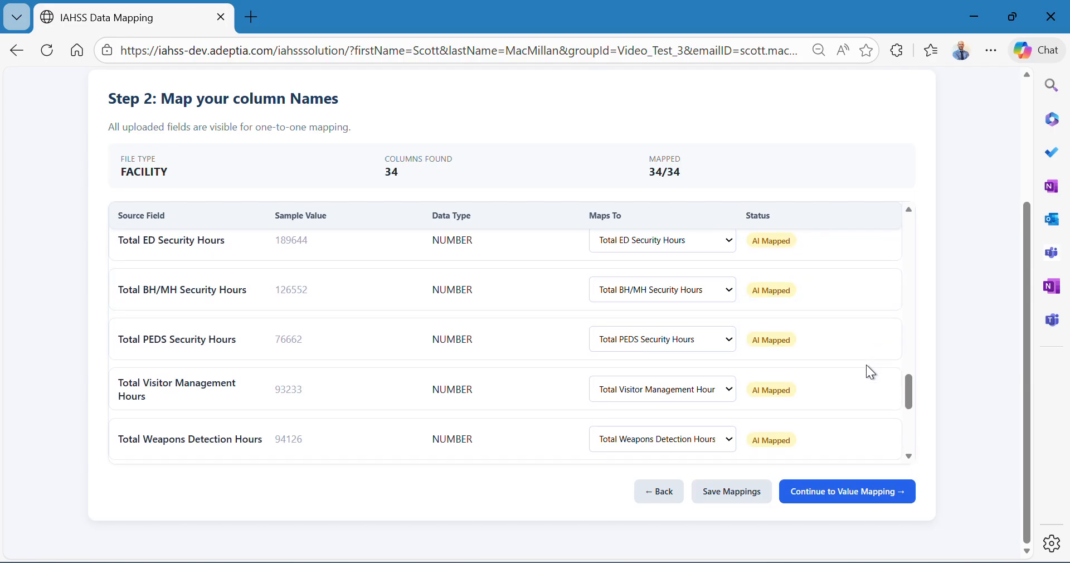
scroll(867, 366, "down", 2)
scroll(866, 365, "down", 2)
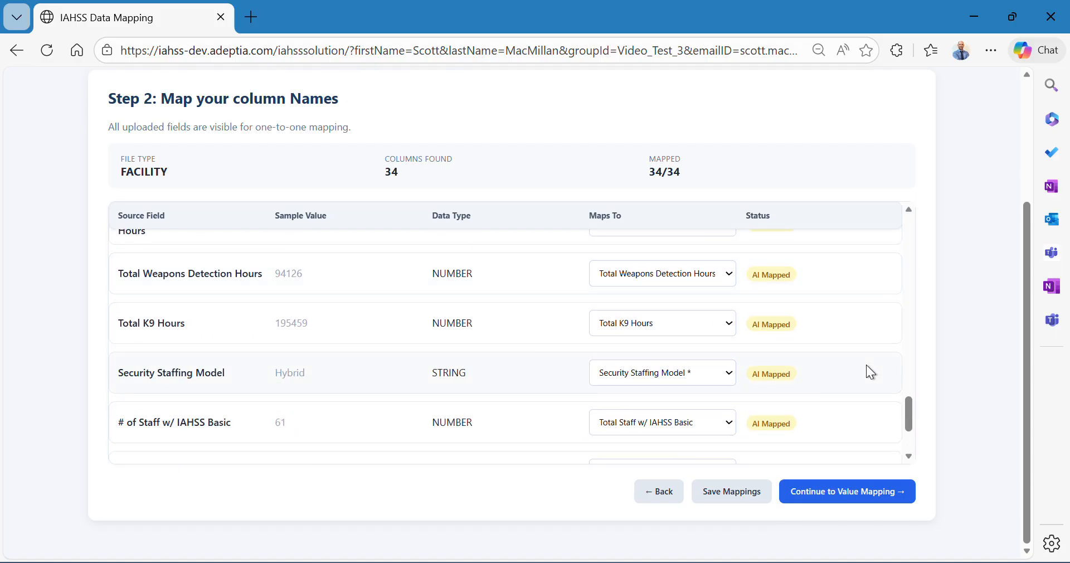
scroll(867, 366, "down", 1)
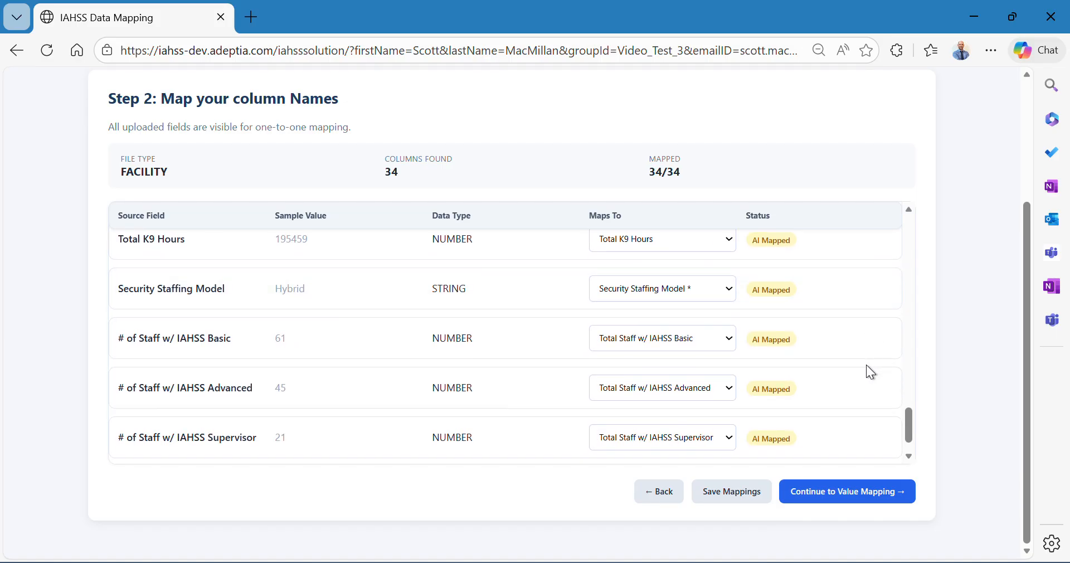
scroll(866, 366, "down", 1)
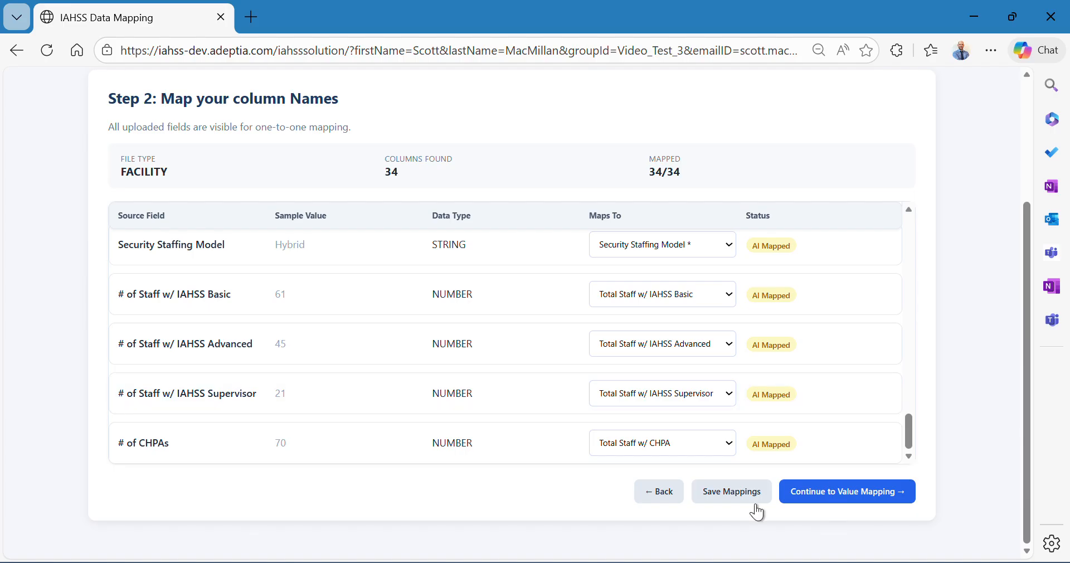
- Save the column mappings and continue to value mapping
left_click(734, 500)
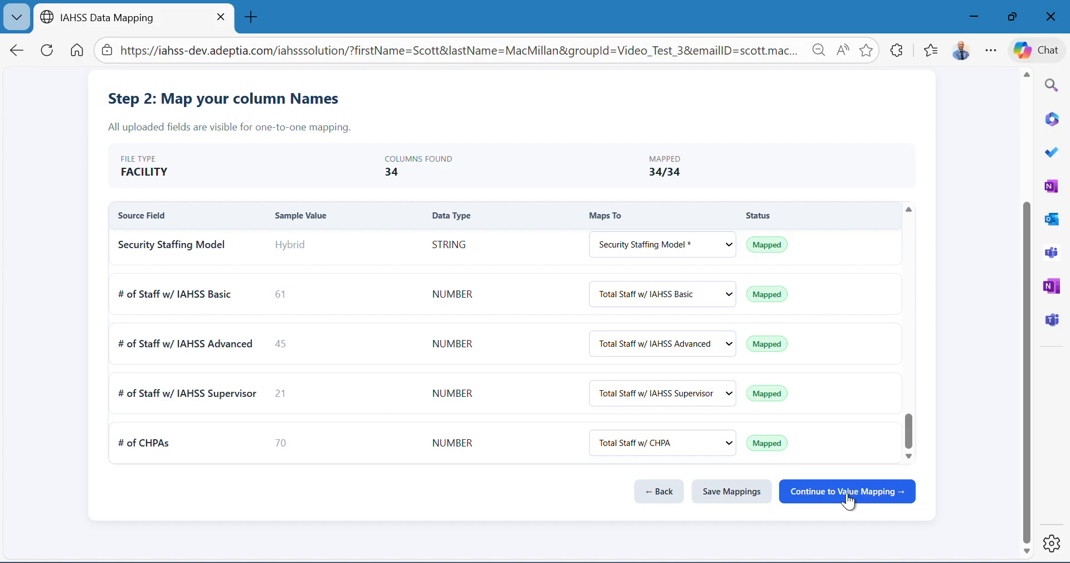
left_click(849, 500)
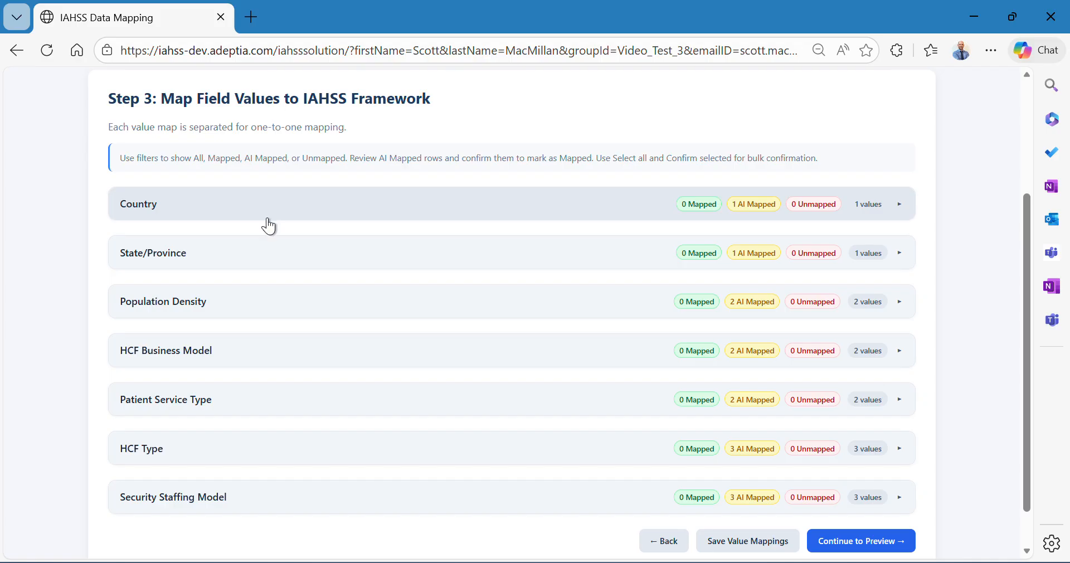
- Confirm the AI-mapped Country value "United States of America" as Mapped
scroll(282, 253, "down", 1)
scroll(285, 234, "up", 2)
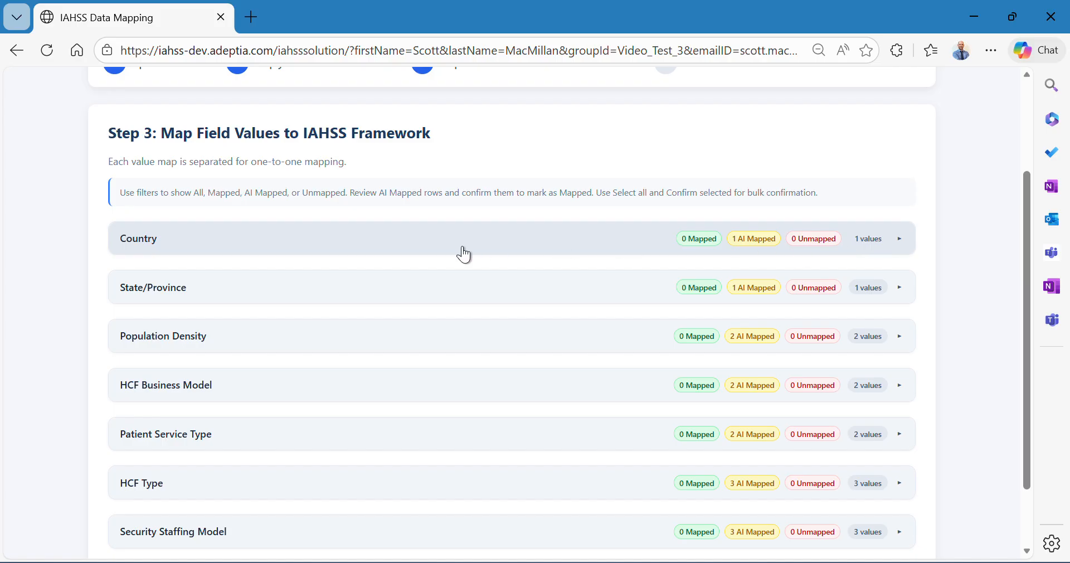
left_click(350, 248)
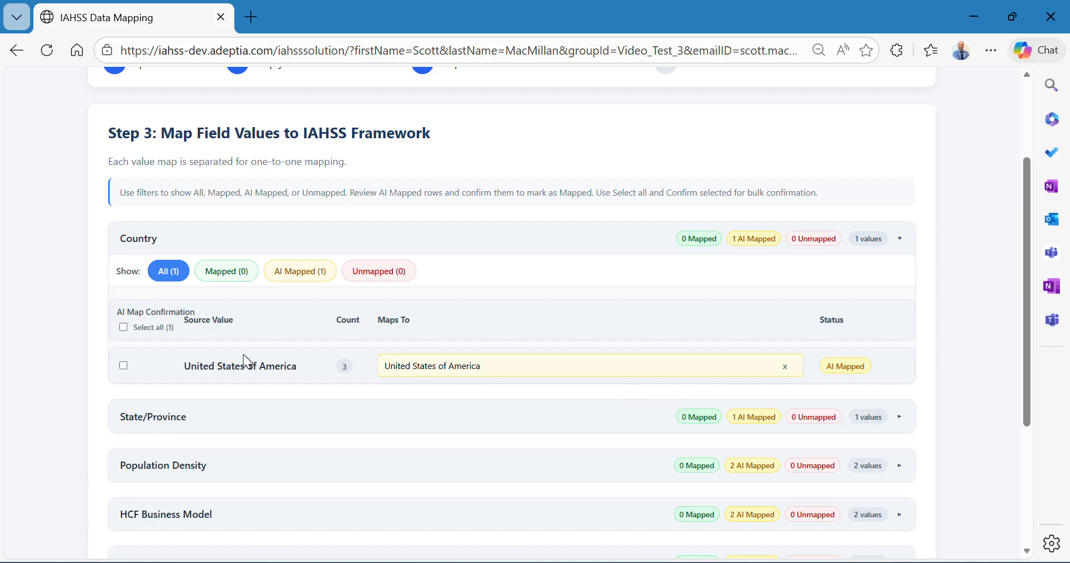
left_click(123, 364)
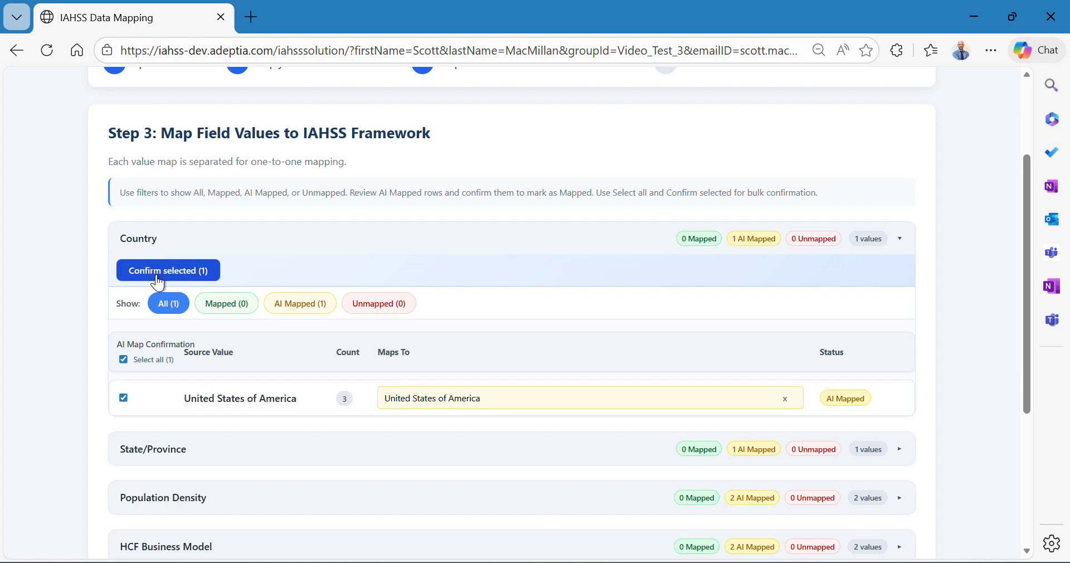
left_click(184, 273)
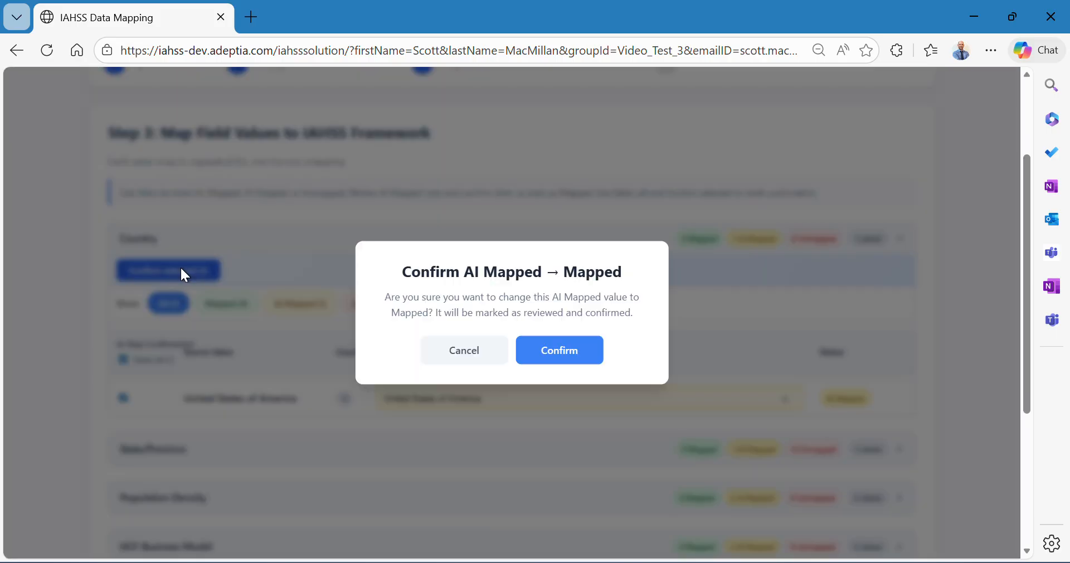
left_click(564, 352)
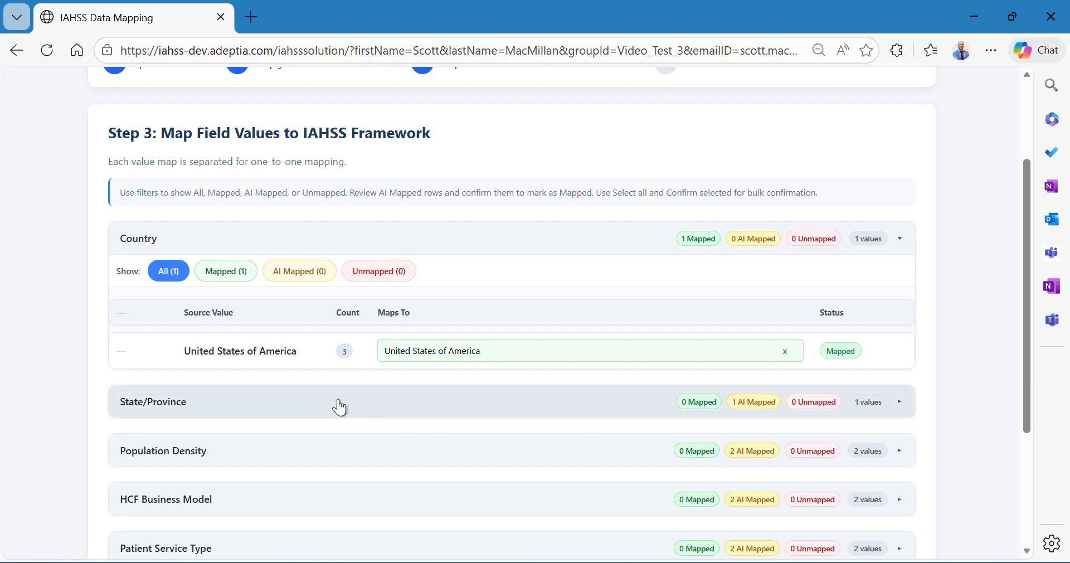
- Review the AI-mapped values for State/Province, Population Density and HCF Business Model
scroll(339, 406, "down", 1)
scroll(339, 406, "down", 4)
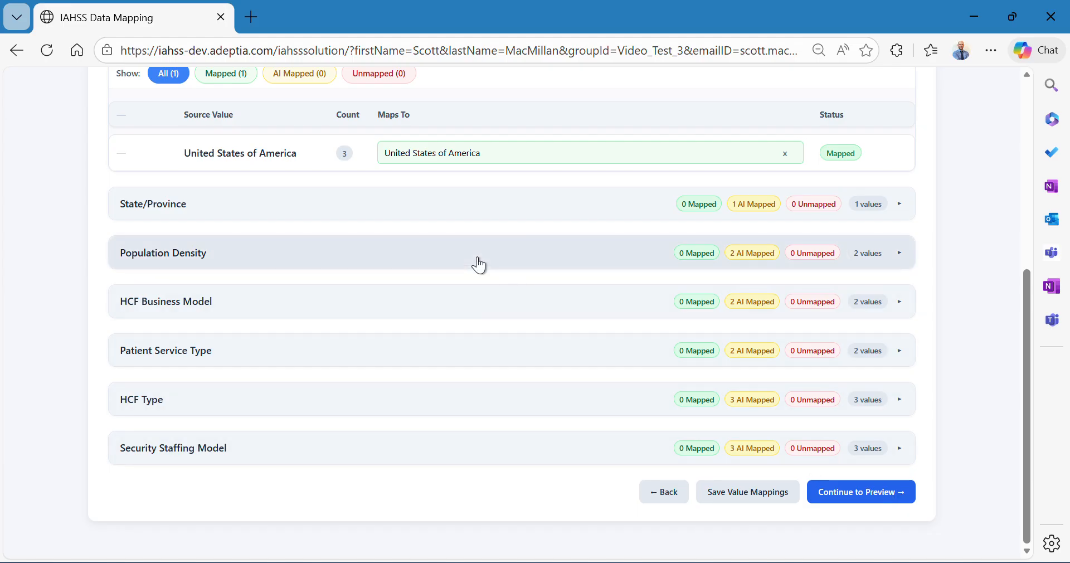
scroll(370, 267, "up", 1)
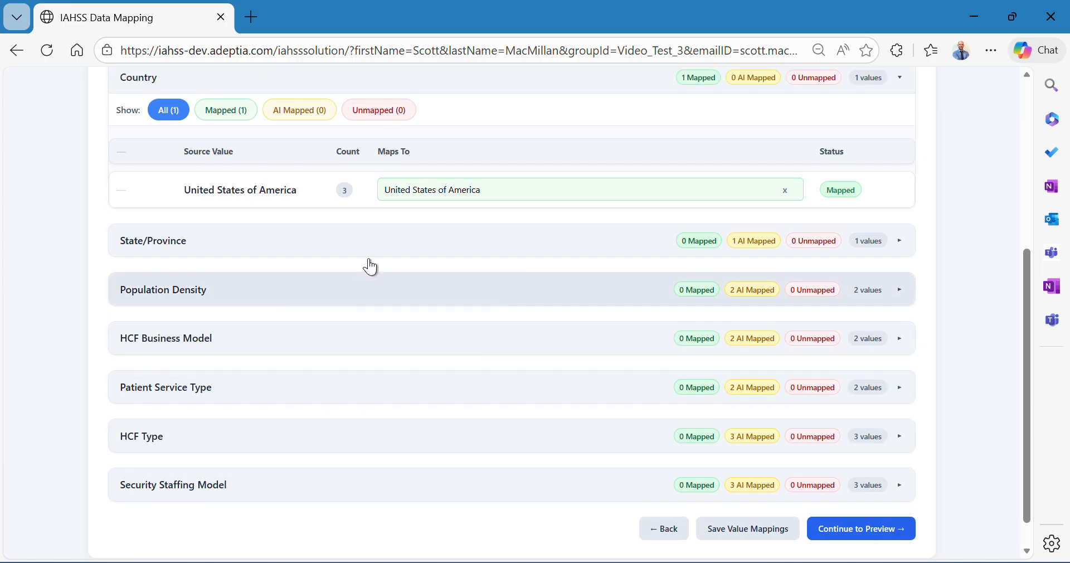
scroll(371, 266, "up", 1)
left_click(368, 301)
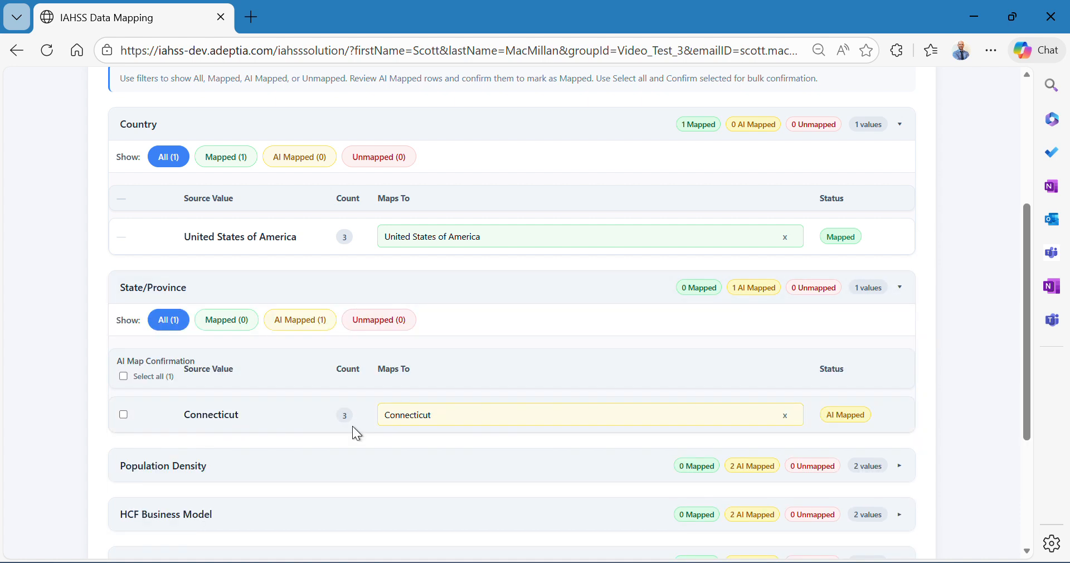
left_click(234, 465)
scroll(373, 467, "down", 3)
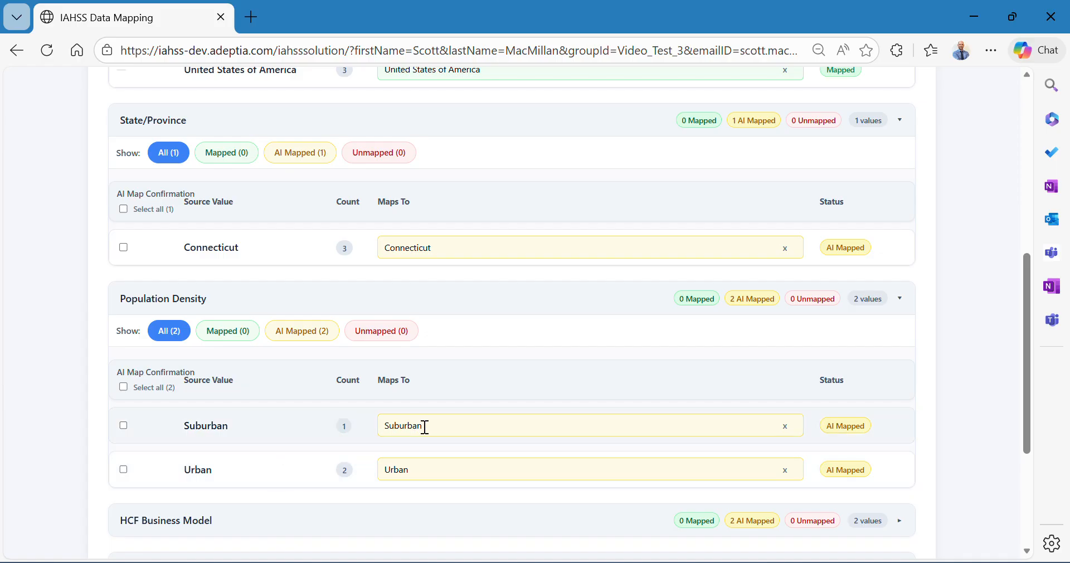
scroll(322, 466, "down", 3)
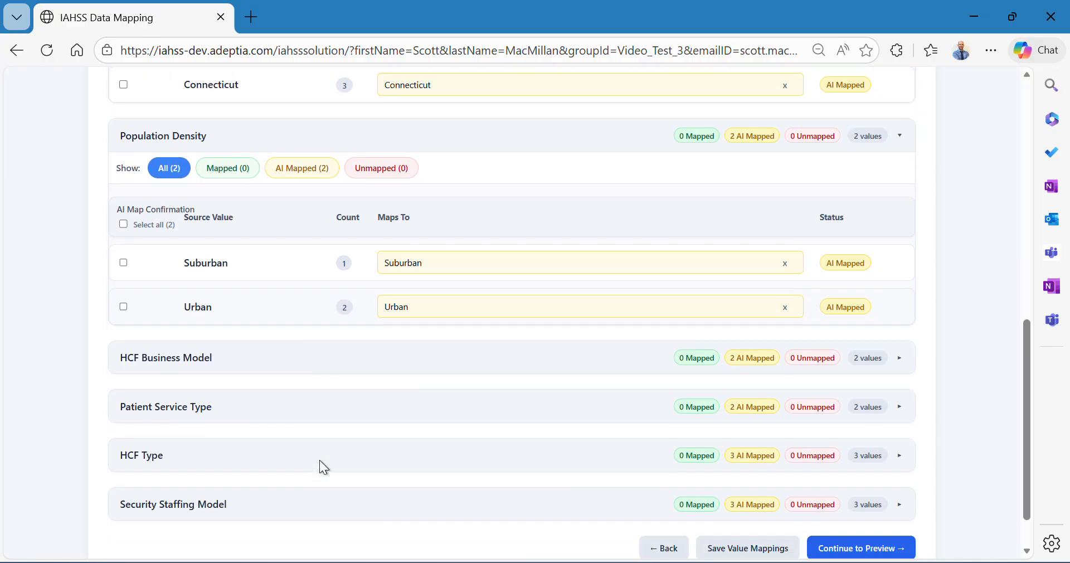
left_click(344, 365)
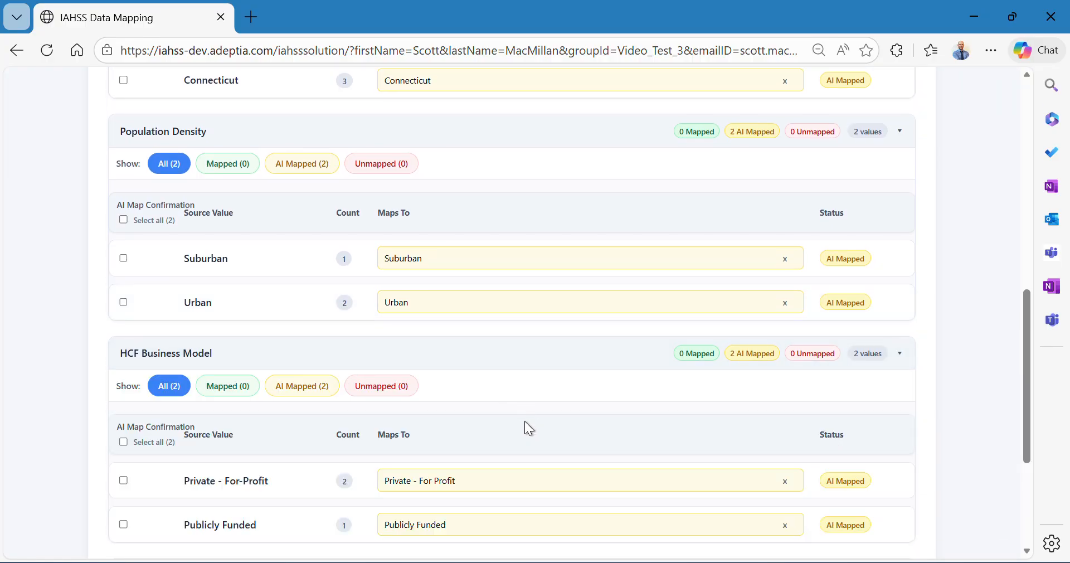
scroll(304, 438, "down", 2)
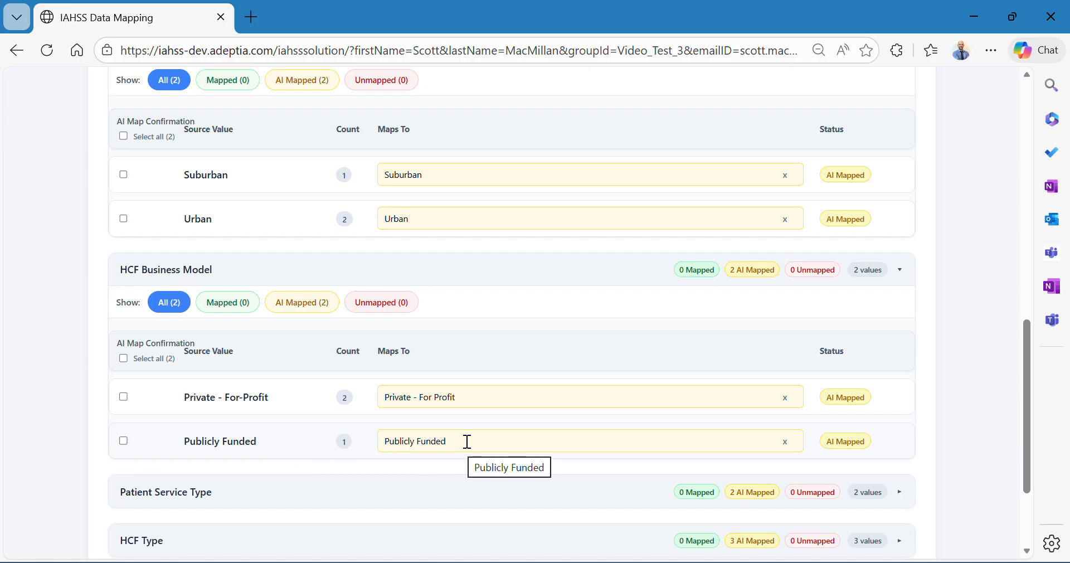
- Review the AI-mapped values for Patient Service Type, HCF Type and Security Staffing Model
scroll(446, 449, "down", 3)
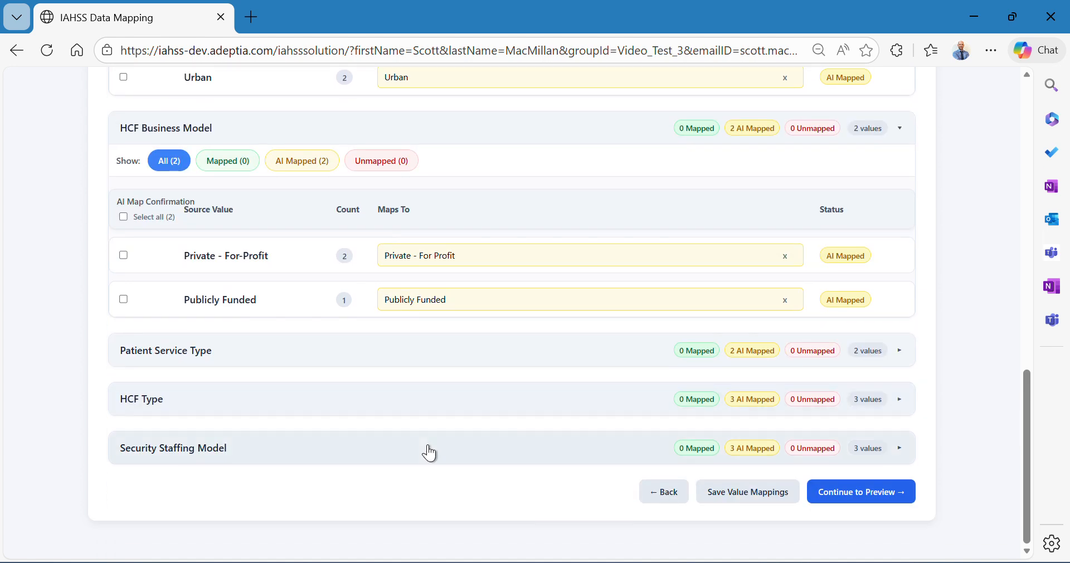
left_click(347, 350)
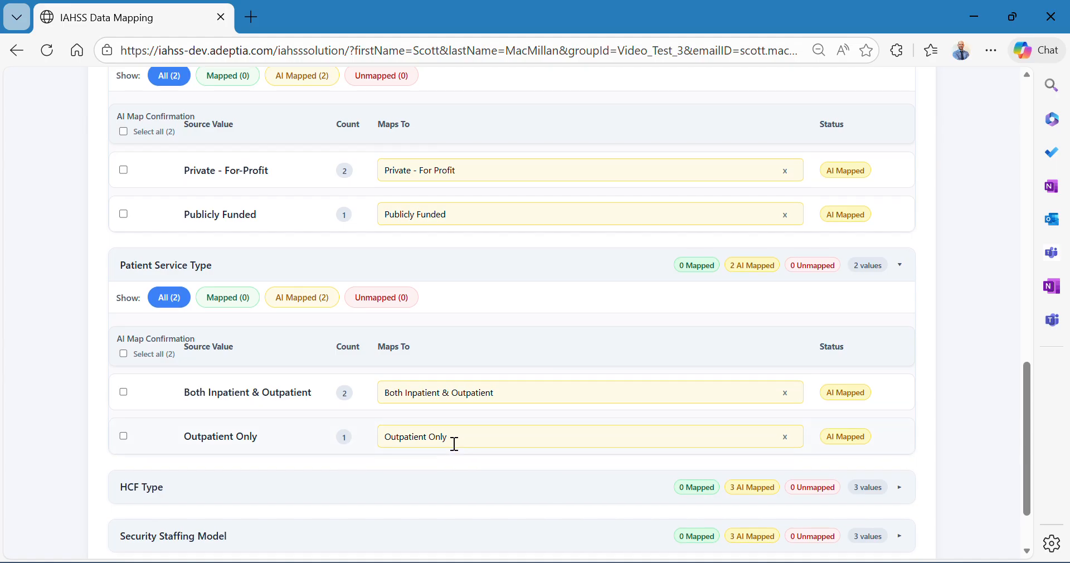
scroll(441, 443, "down", 2)
left_click(353, 401)
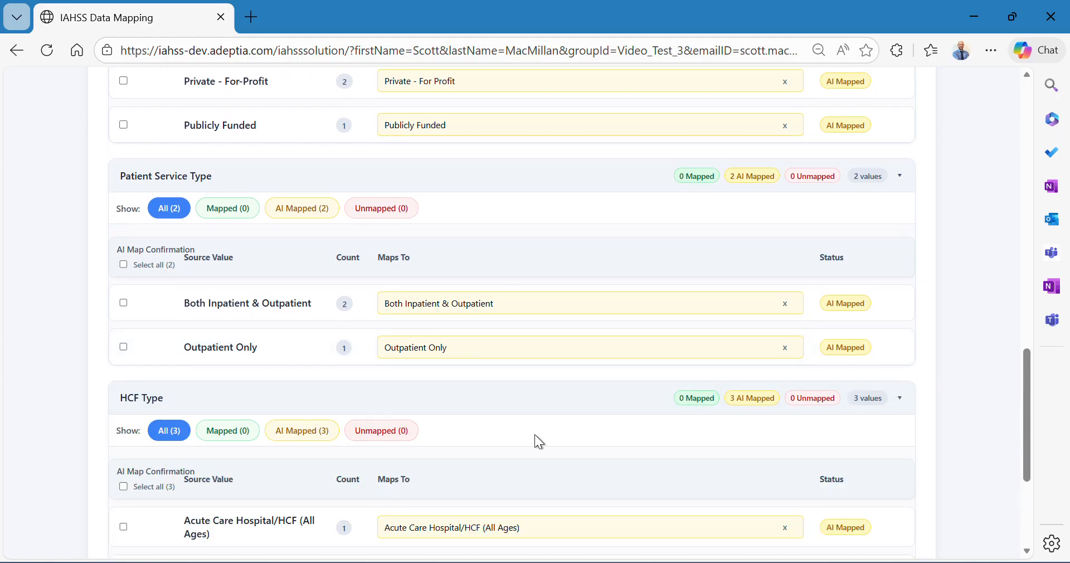
scroll(532, 433, "down", 3)
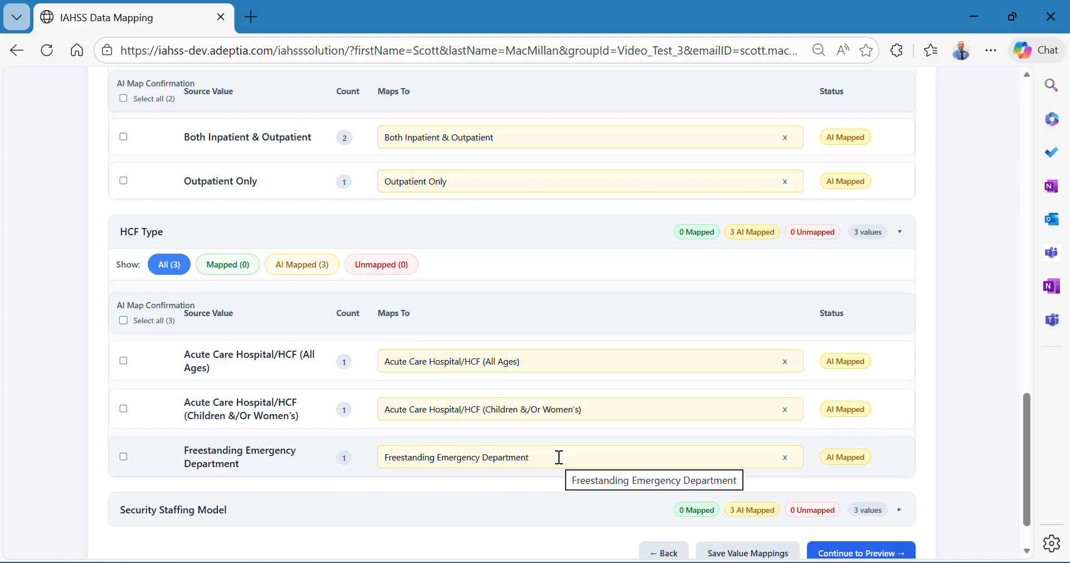
scroll(559, 455, "down", 1)
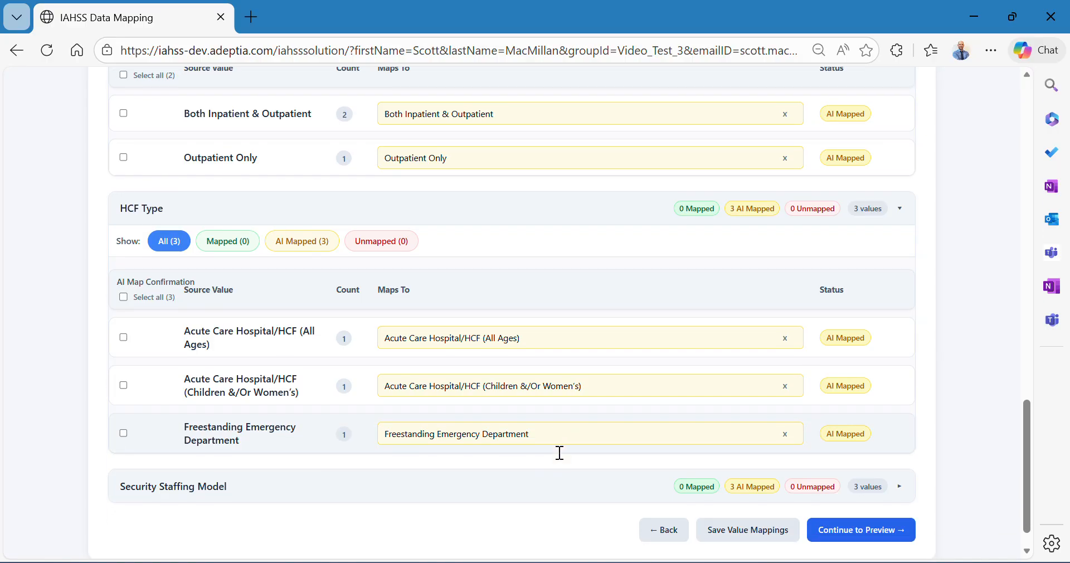
left_click(430, 454)
scroll(567, 469, "down", 1)
scroll(567, 470, "down", 2)
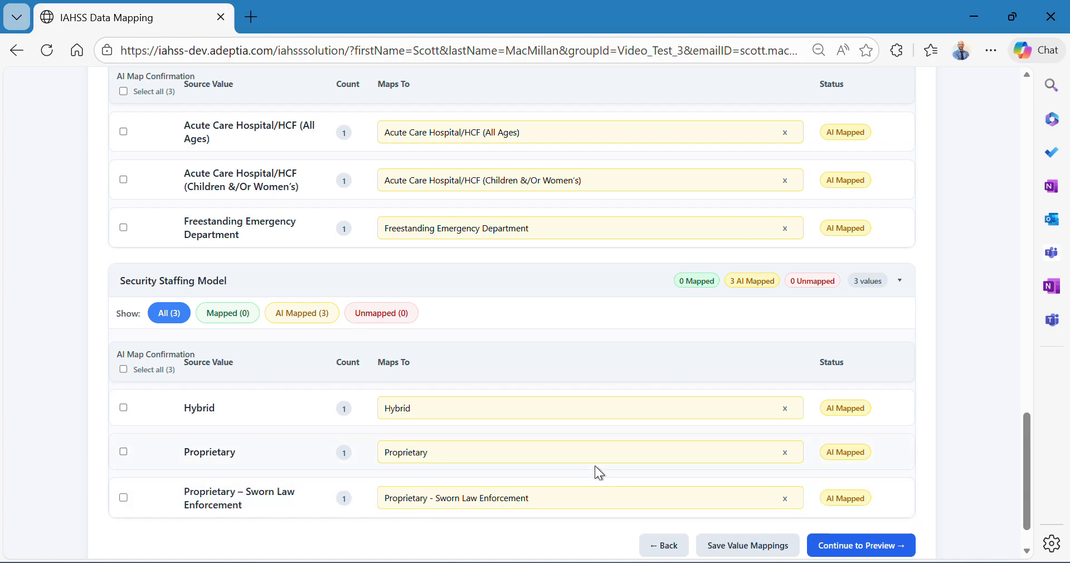
scroll(696, 527, "down", 1)
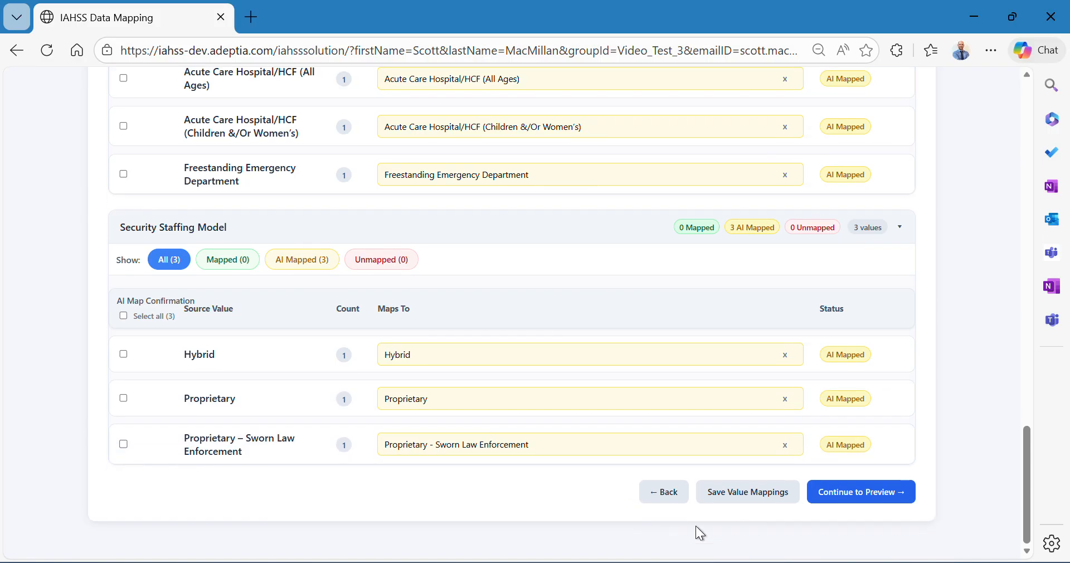
- Save the value mappings, confirm the save, and continue to the data preview
left_click(750, 493)
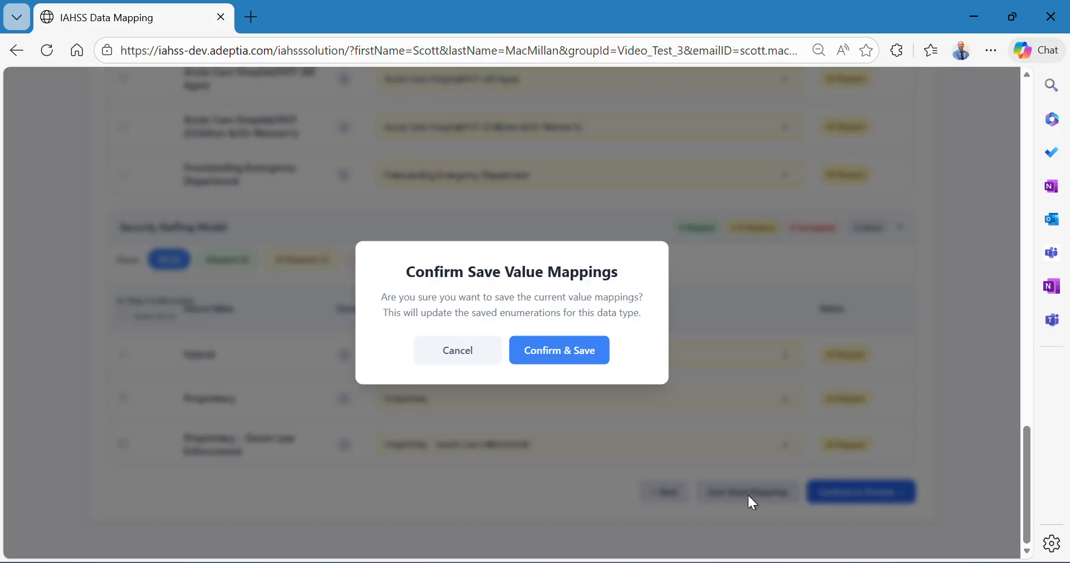
left_click(554, 351)
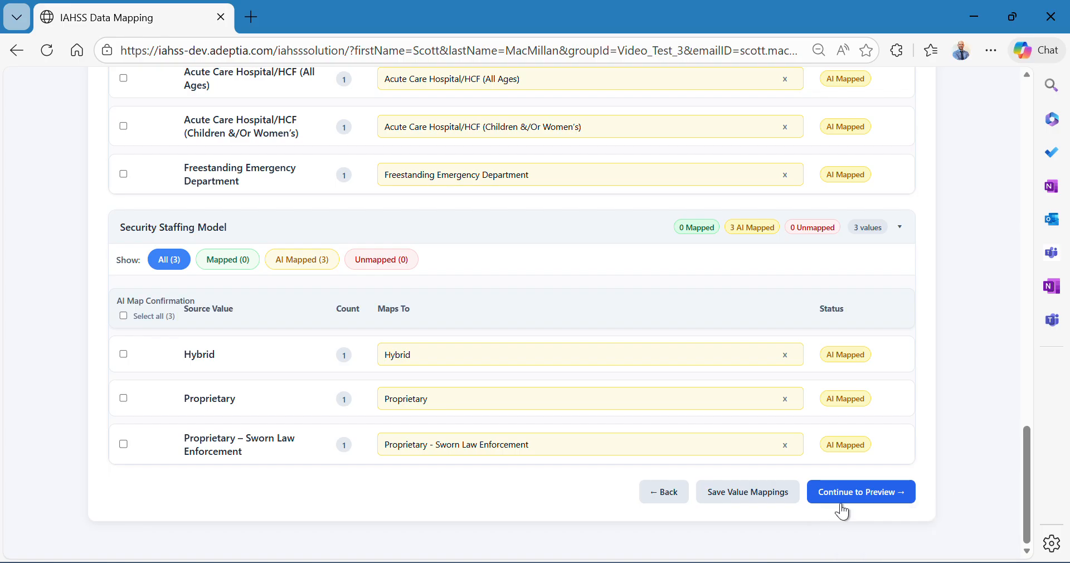
left_click(855, 495)
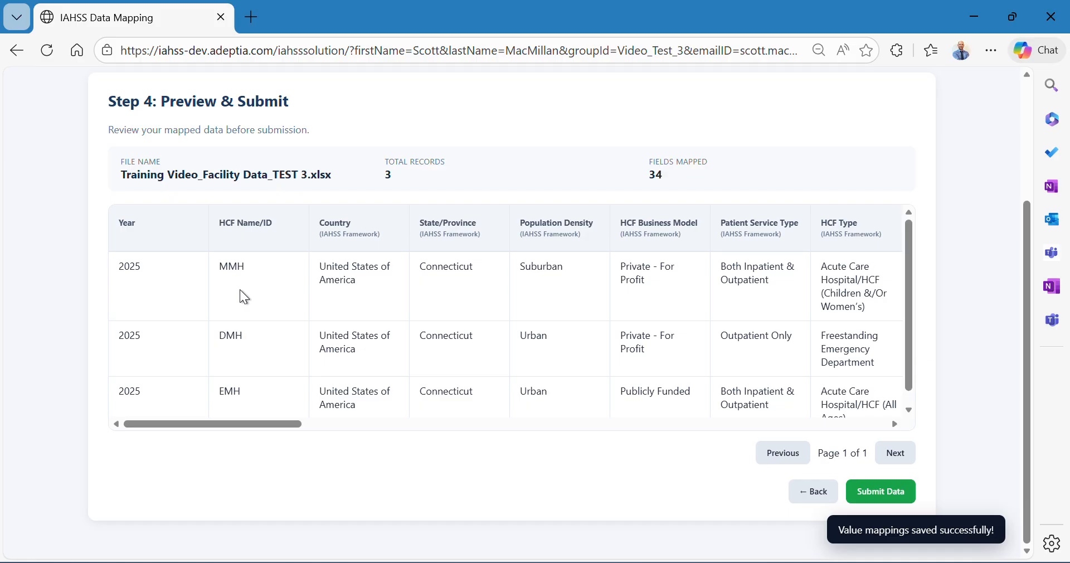
- Check the mapped data preview, from the file summary and Year column across to Total Peds ED Visits
scroll(240, 292, "up", 3)
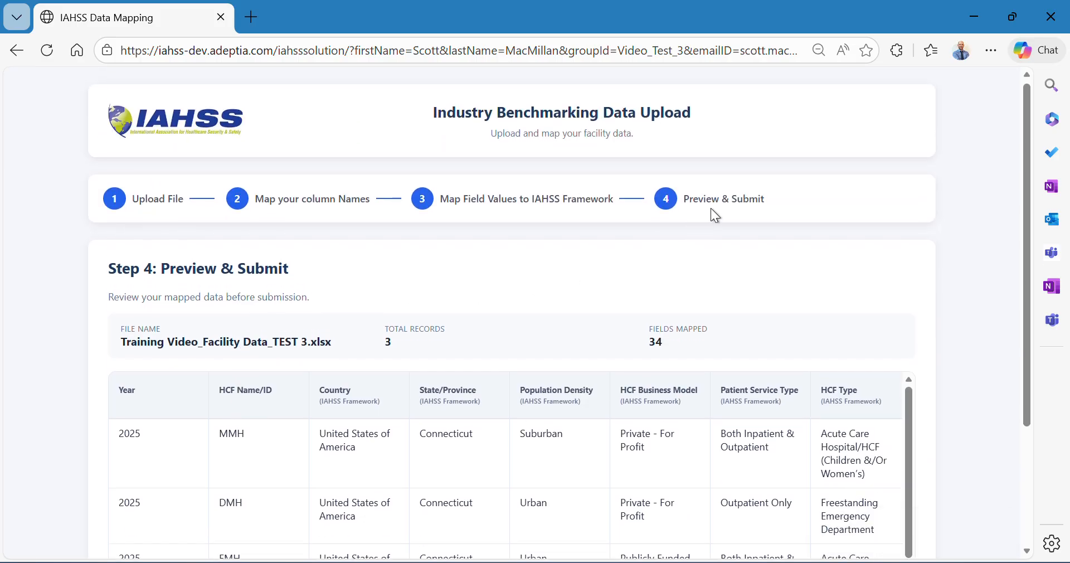
scroll(562, 278, "down", 1)
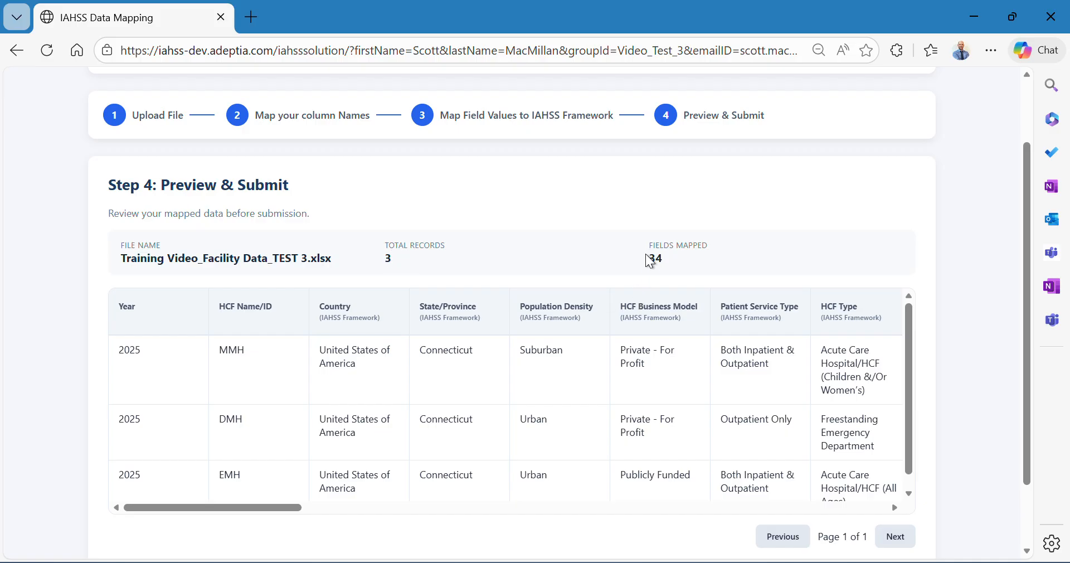
scroll(632, 240, "down", 1)
scroll(633, 241, "down", 2)
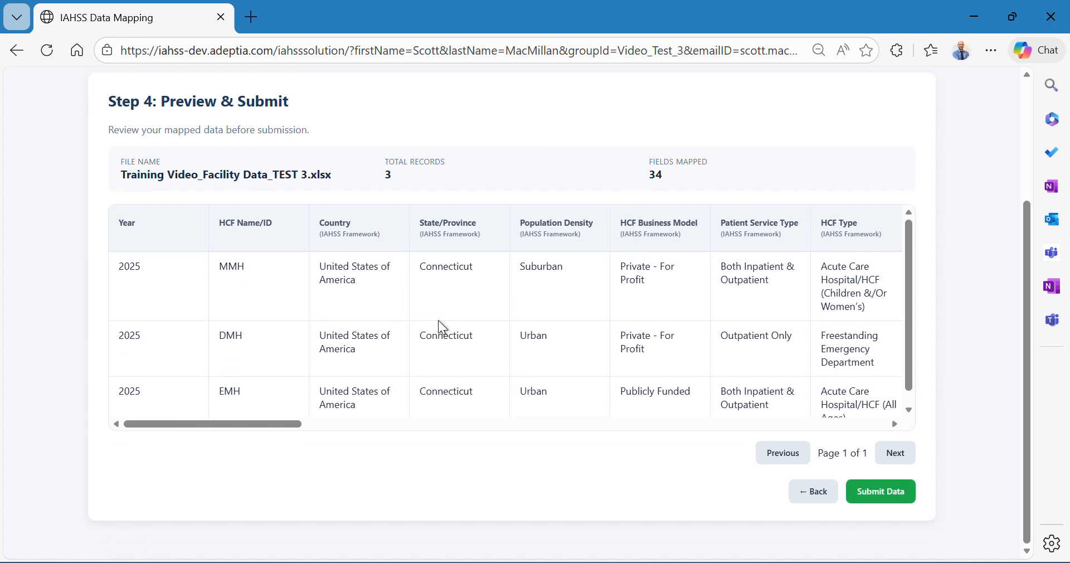
left_click_drag(276, 422, 618, 424)
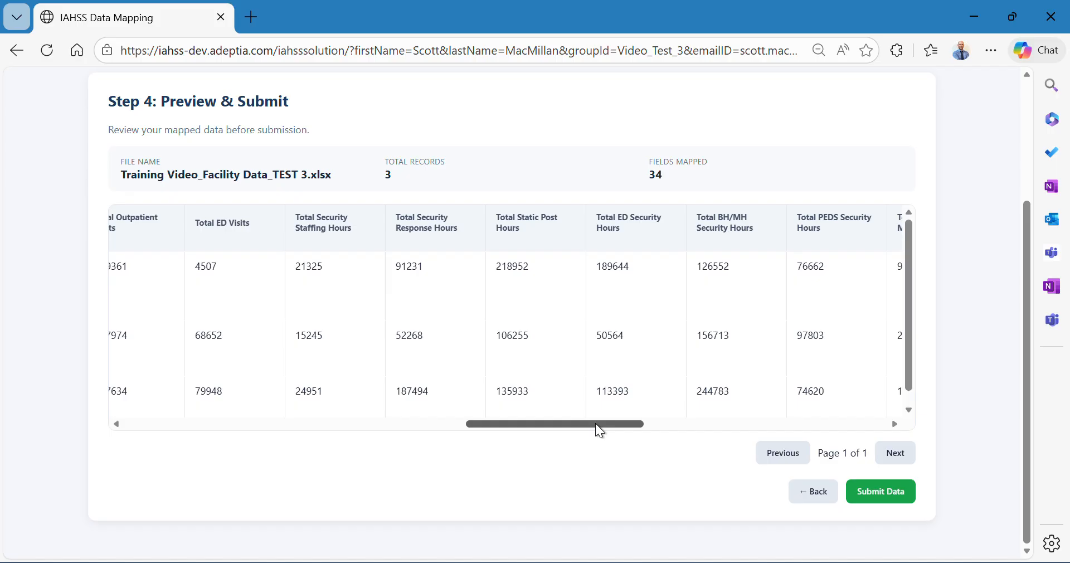
left_click_drag(596, 423, 627, 420)
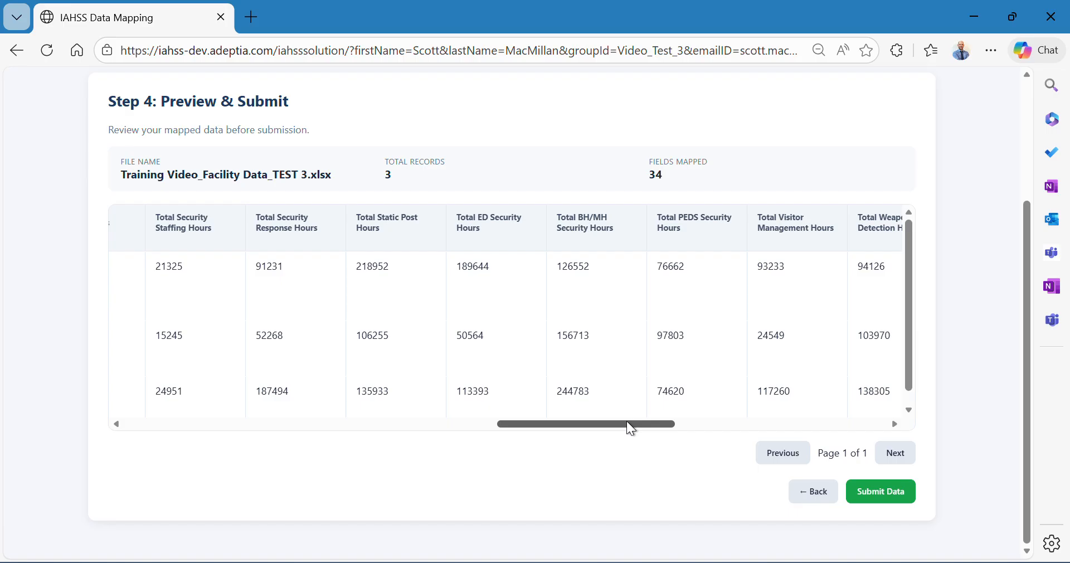
left_click_drag(626, 423, 878, 423)
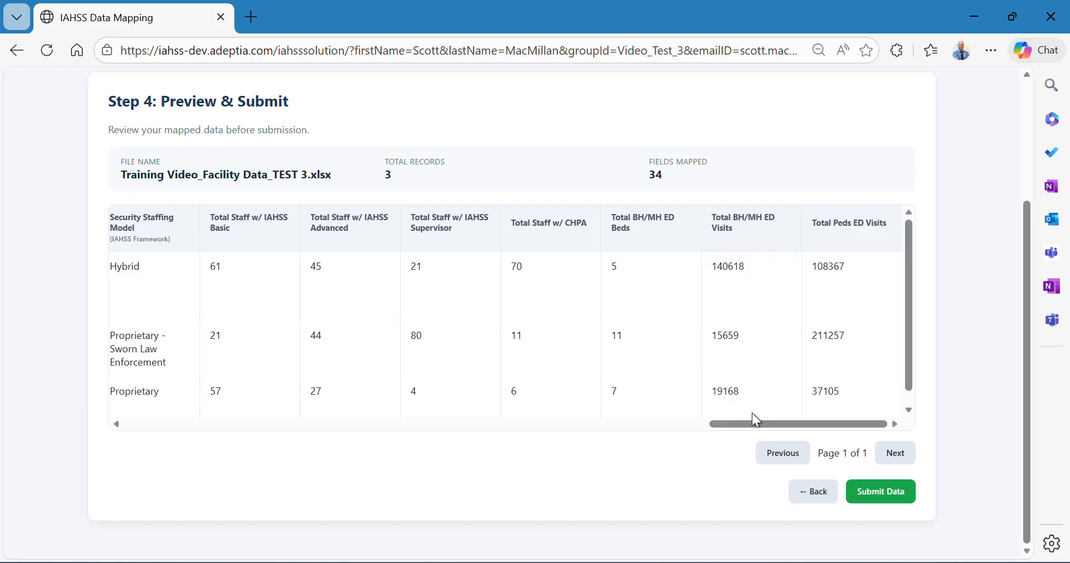
- Submit the mapped facility data and confirm the submission
left_click(879, 489)
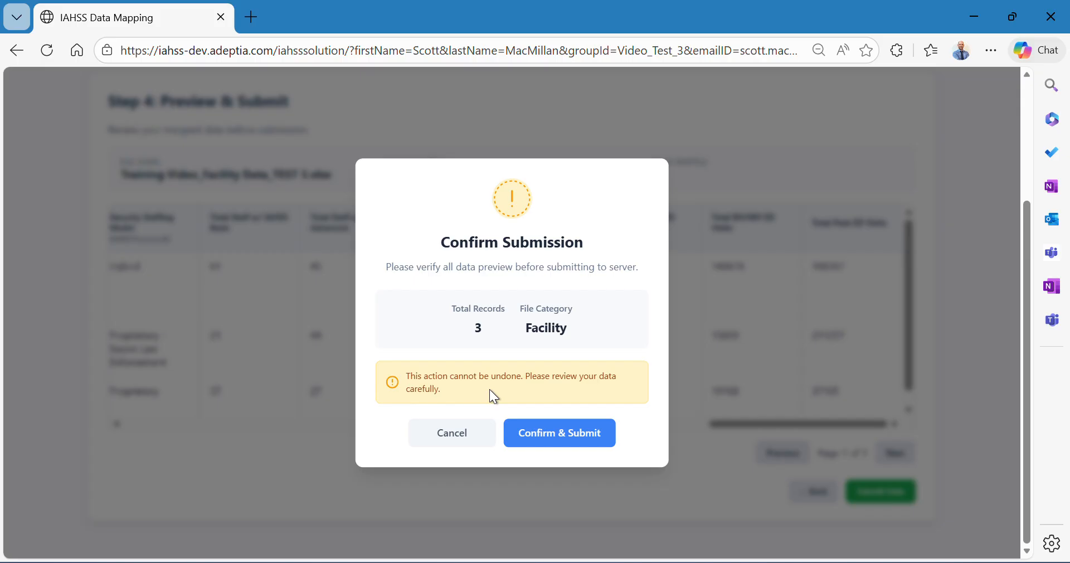
left_click(556, 435)
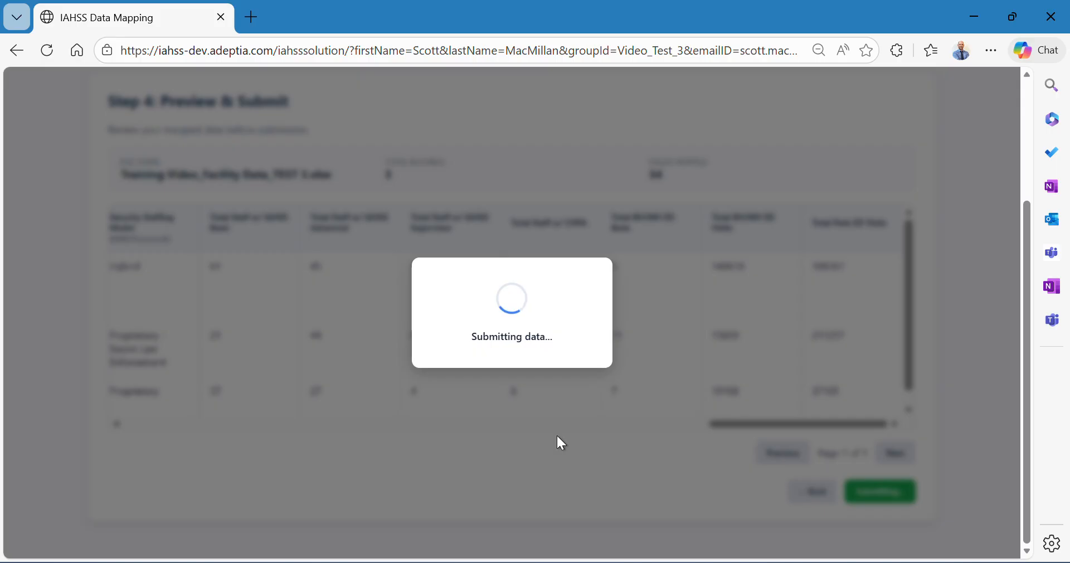